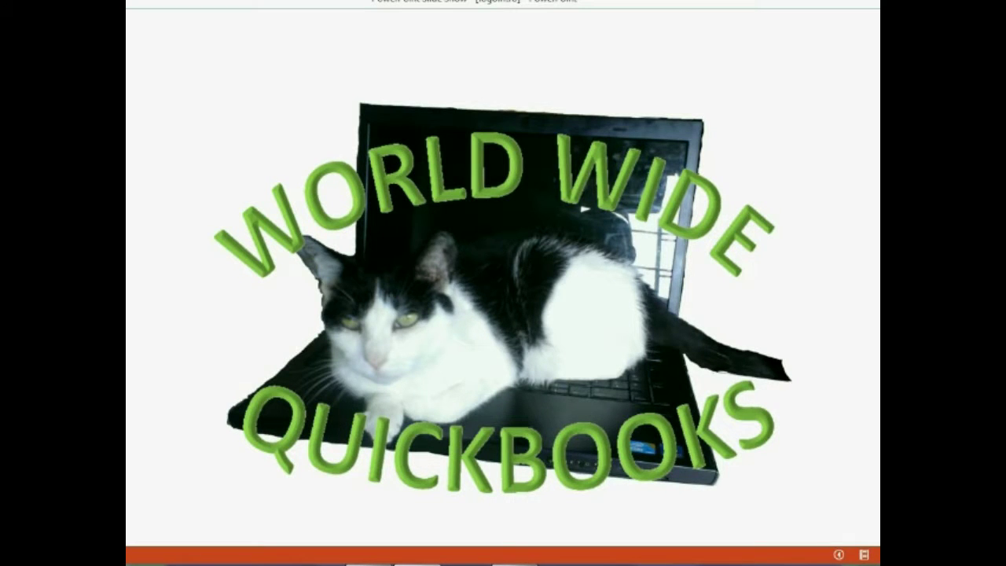
Advance the slide show past the World Wide QuickBooks title slide to slide 2, 'SO SIMPLE…'
{"action": "left_click", "coordinate": [839, 555]}
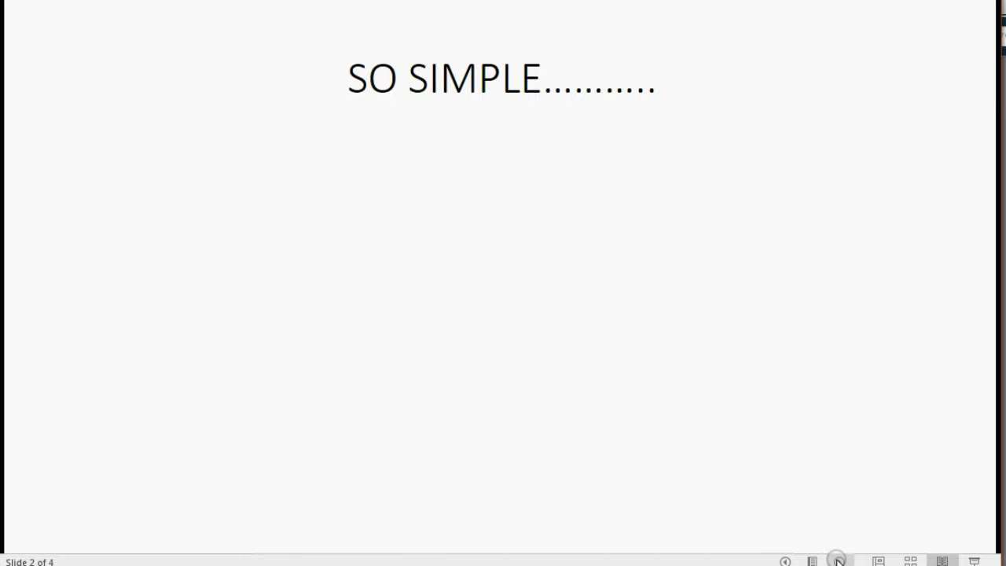
Reveal the three SO SIMPLE steps, ending with checking the trial balance
{"action": "key", "text": "space"}
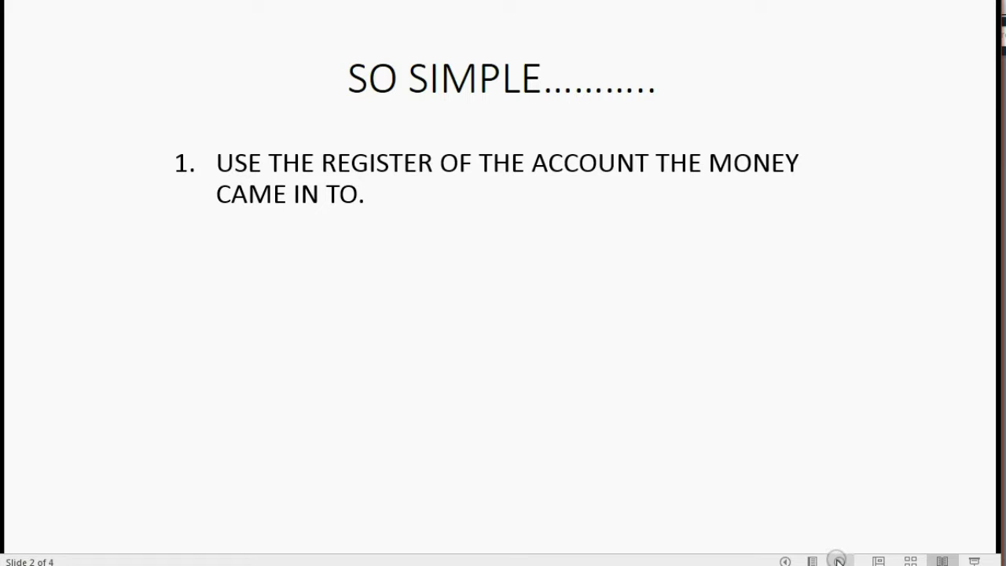
{"action": "key", "text": "space"}
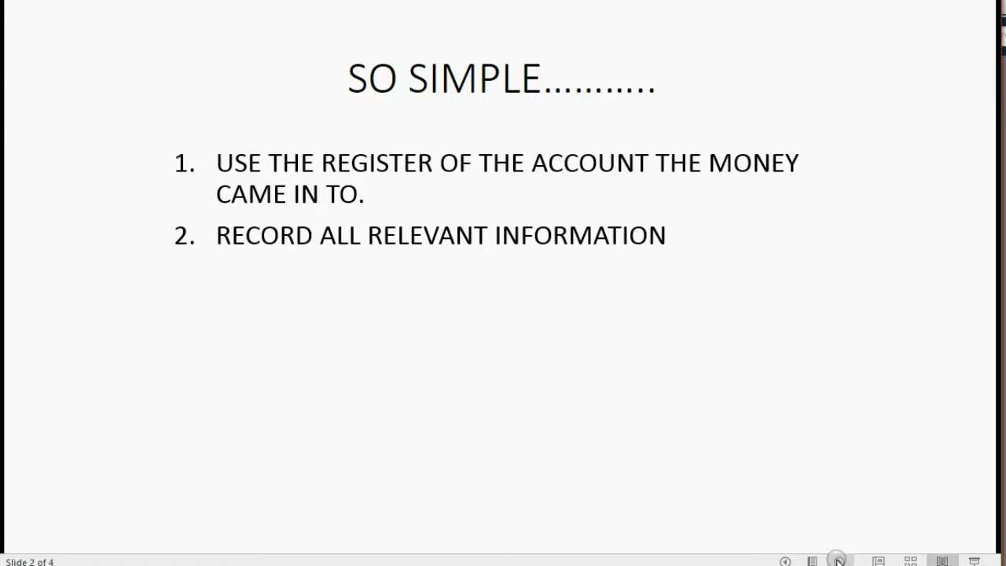
{"action": "key", "text": "Right"}
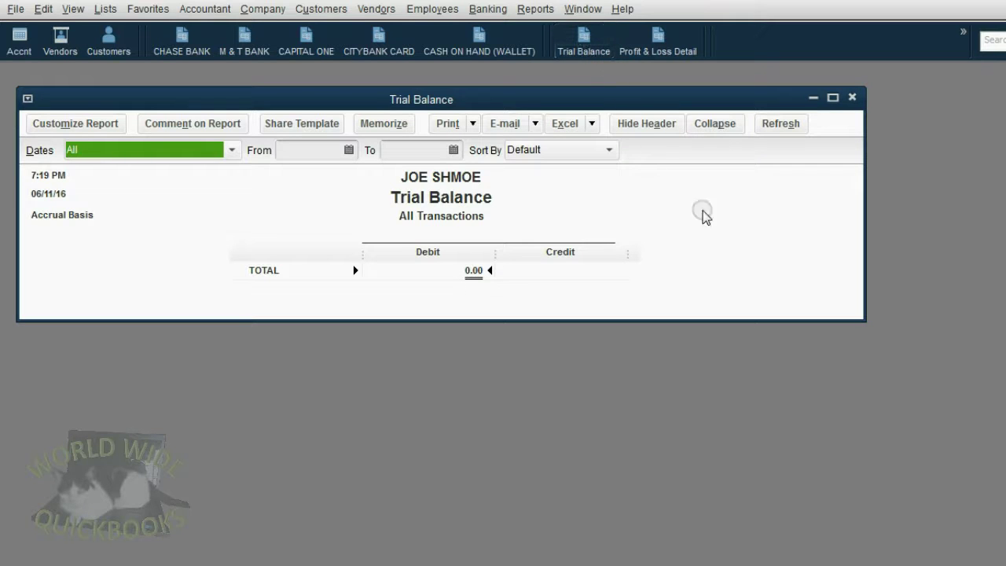
Resize the Trial Balance window and open the M & T BANK register beside it
{"action": "left_click_drag", "start_coordinate": [860, 320], "coordinate": [802, 359]}
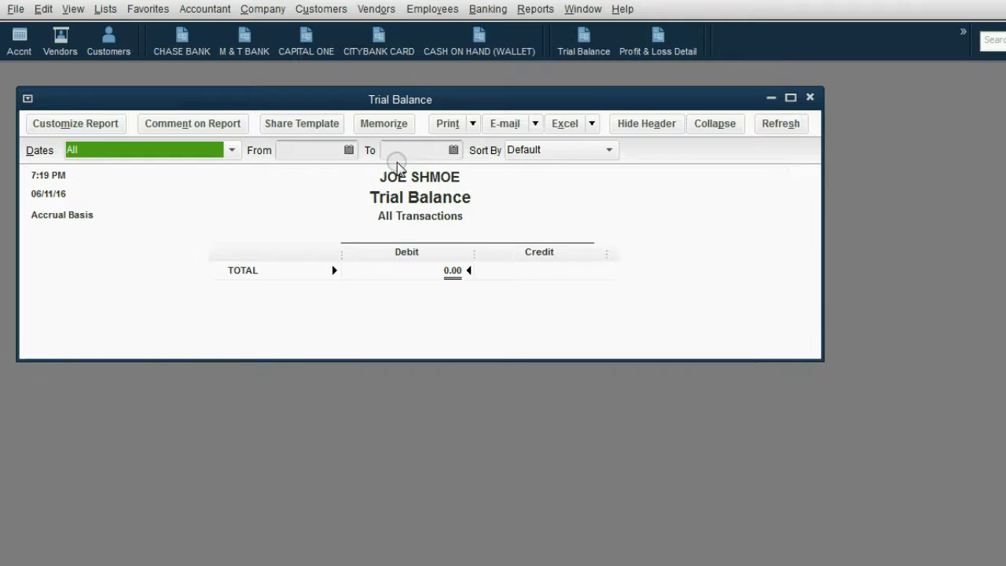
{"action": "left_click", "coordinate": [248, 49]}
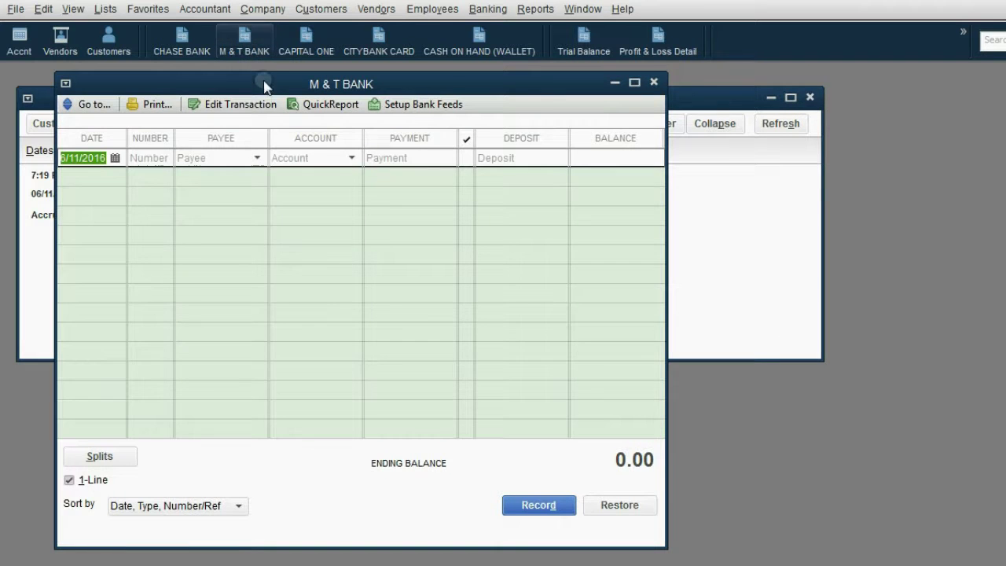
{"action": "left_click_drag", "start_coordinate": [264, 84], "coordinate": [334, 82]}
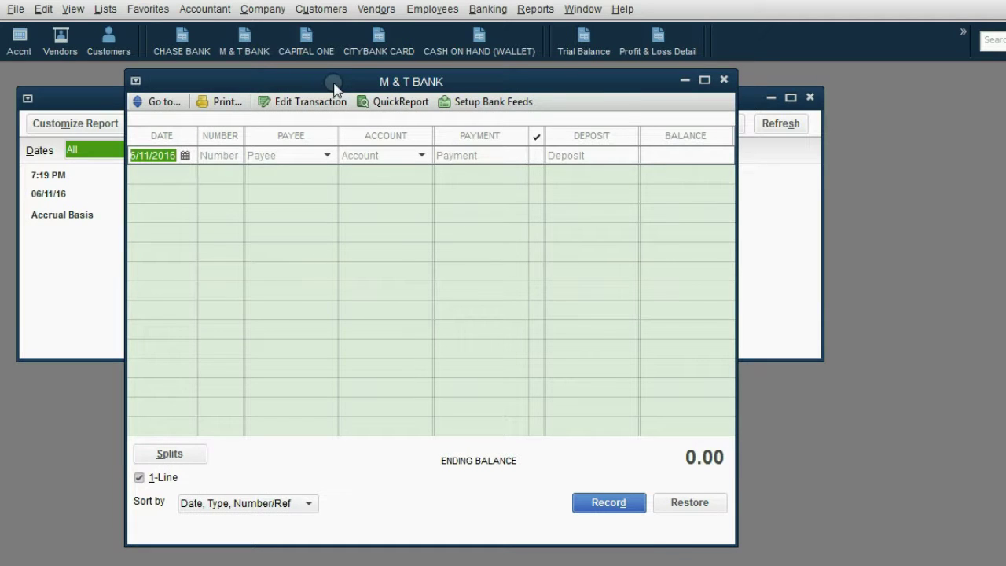
Date the new M & T BANK entry 6/01/2016
{"action": "left_click", "coordinate": [185, 156]}
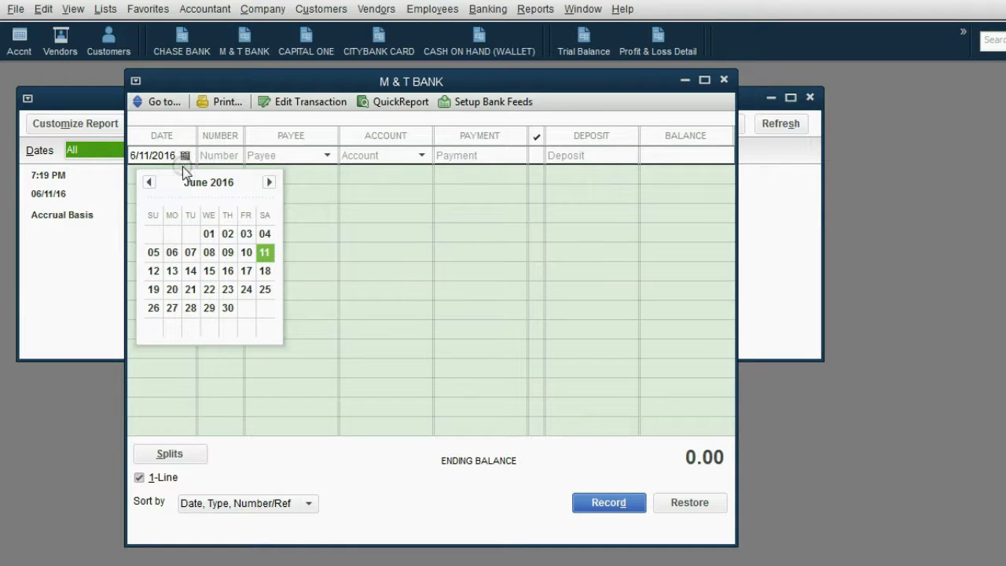
{"action": "left_click", "coordinate": [204, 238]}
{"action": "left_click", "coordinate": [149, 182]}
{"action": "left_click", "coordinate": [269, 183]}
{"action": "left_click", "coordinate": [213, 234]}
{"action": "left_click", "coordinate": [213, 233]}
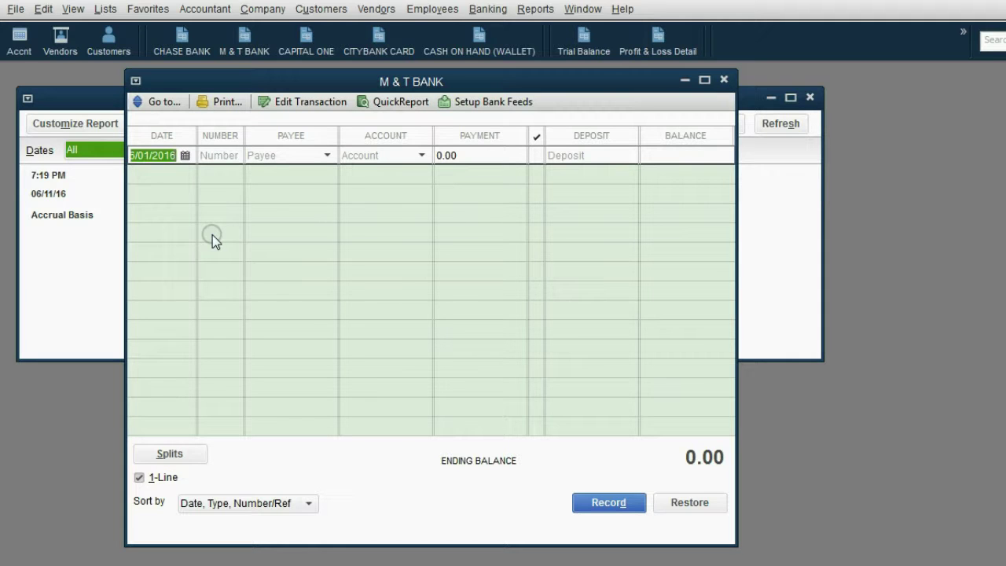
Replace the automatic entry number with check number 8472
{"action": "left_click", "coordinate": [230, 155]}
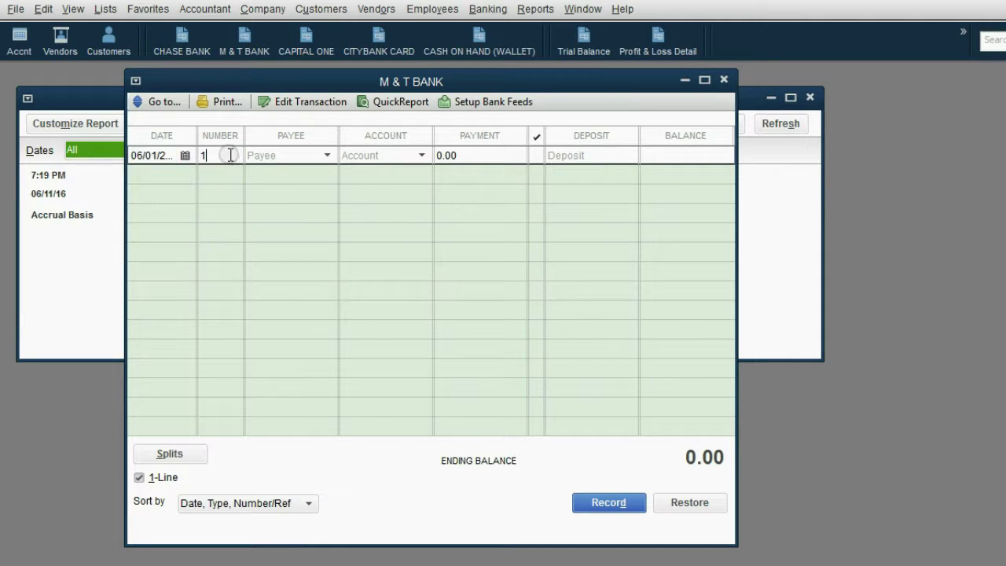
{"action": "key", "text": "BackSpace"}
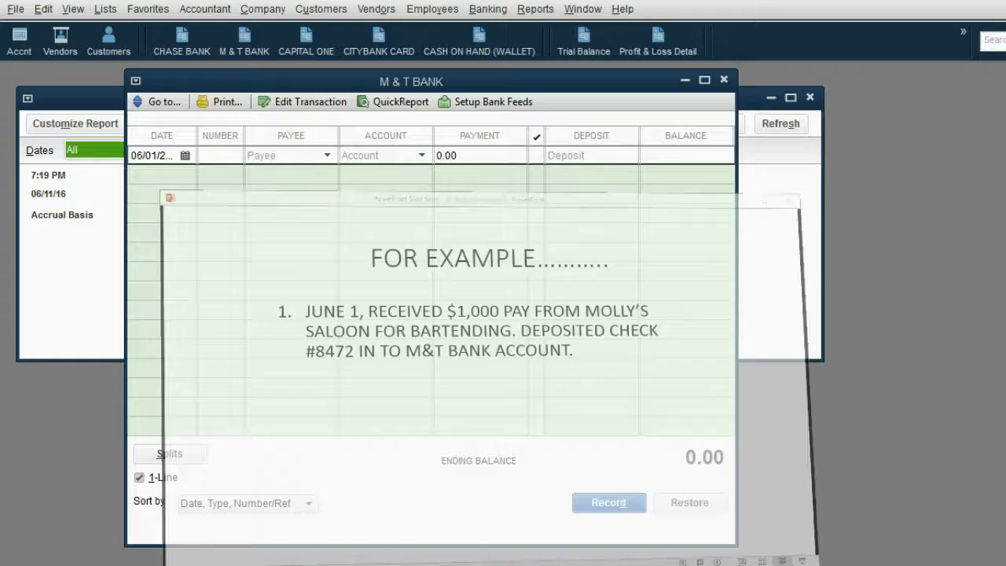
{"action": "left_click", "coordinate": [228, 156]}
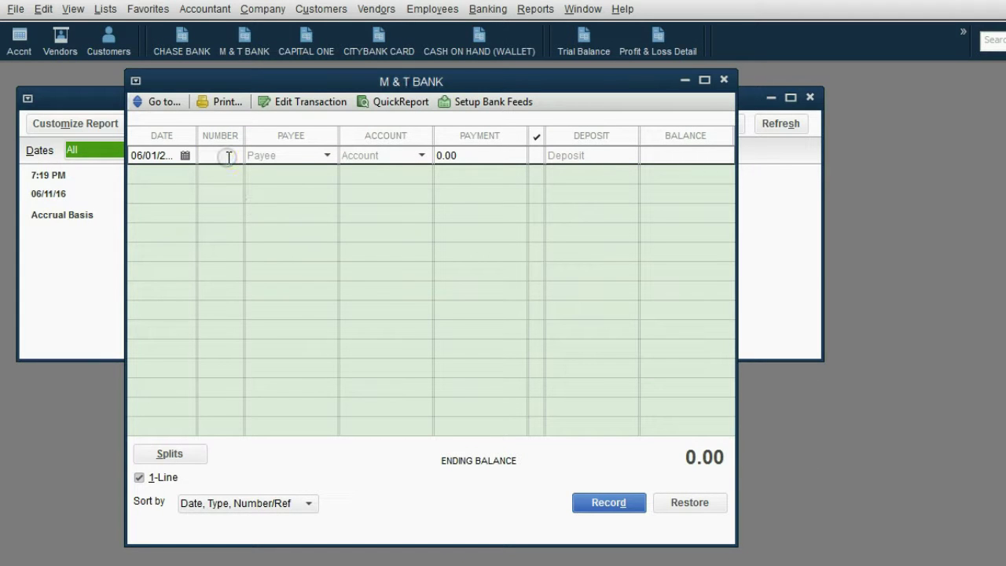
{"action": "type", "text": "8472"}
Set the payee to MOLLY'S SALLON and the account to BARTENDING INCOME
{"action": "left_click", "coordinate": [327, 156]}
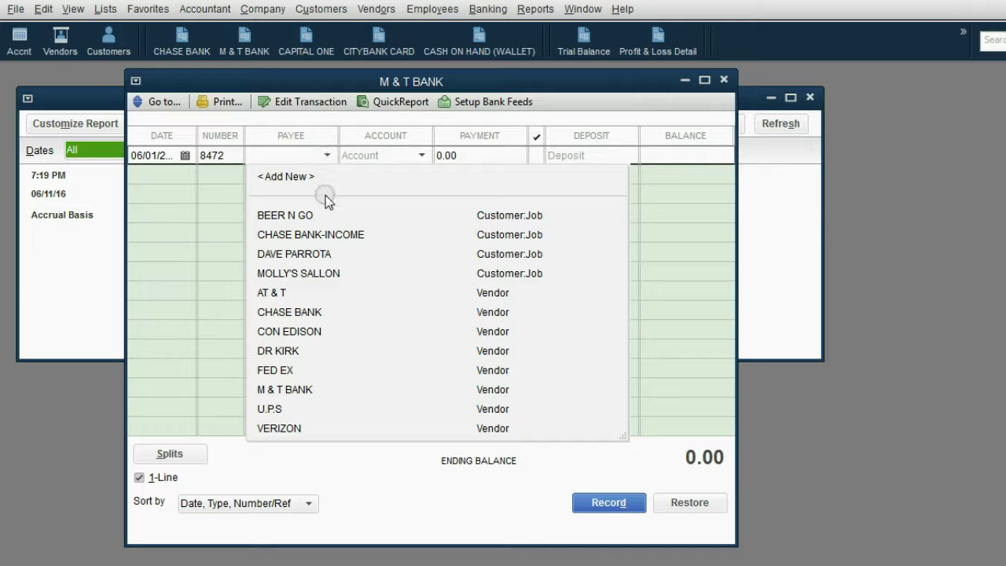
{"action": "left_click", "coordinate": [326, 275]}
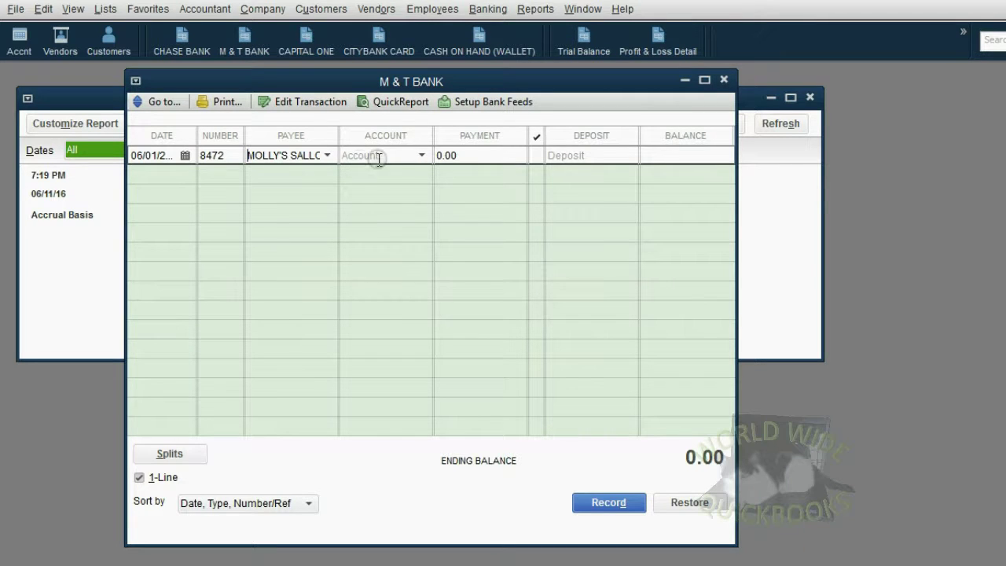
{"action": "left_click", "coordinate": [421, 155]}
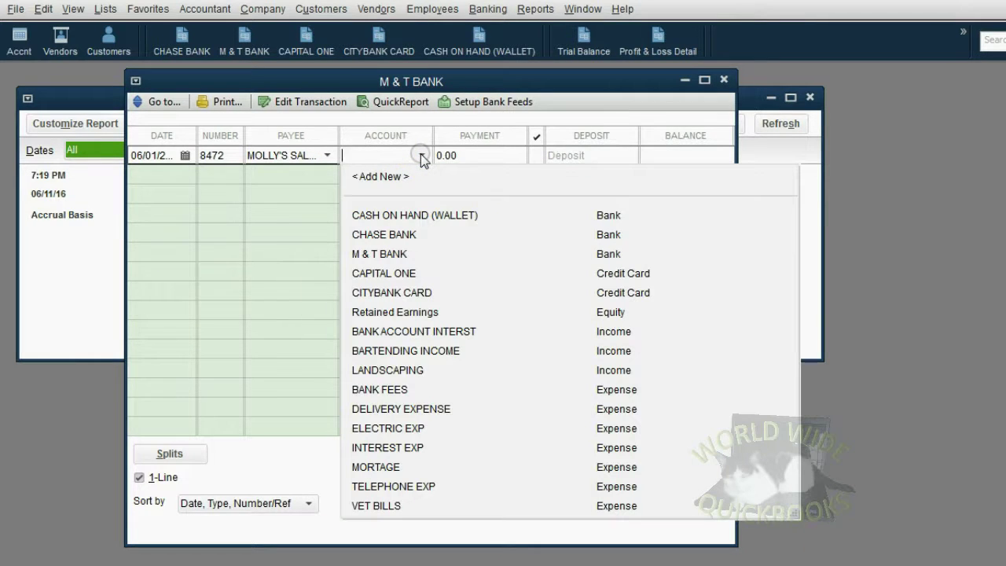
{"action": "left_click", "coordinate": [501, 354]}
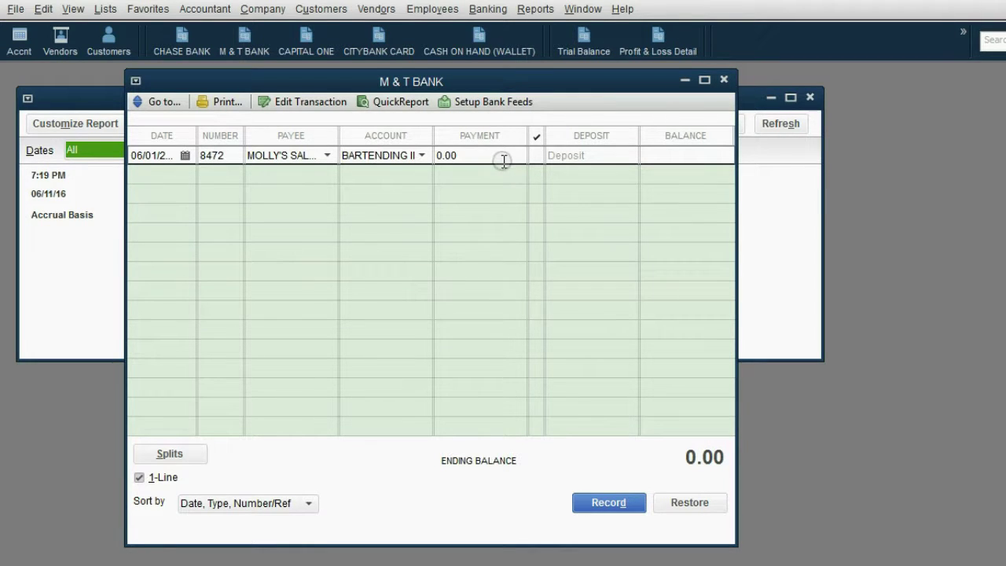
Enter a 1000 deposit and record the Molly's Saloon transaction
{"action": "left_click", "coordinate": [574, 156]}
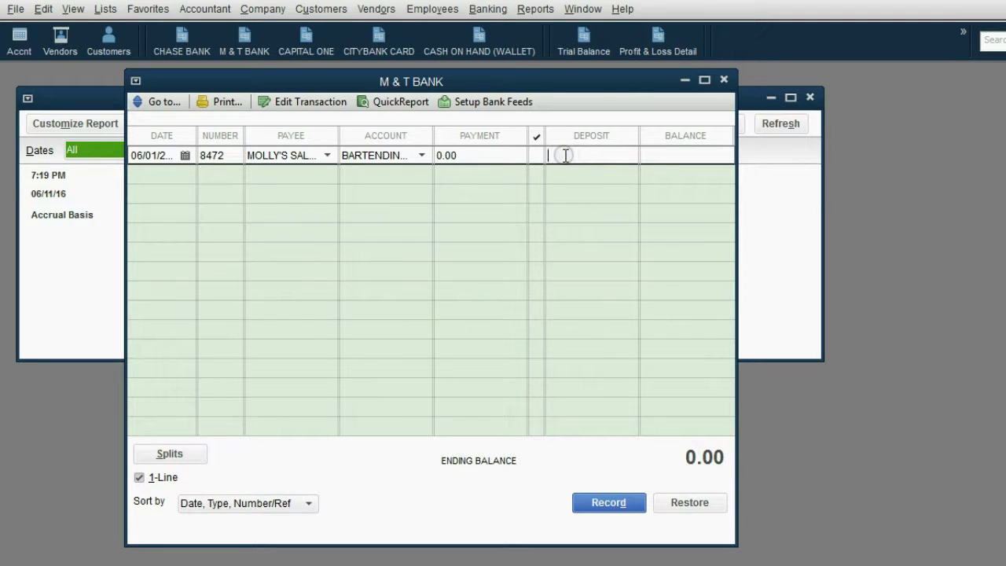
{"action": "left_click", "coordinate": [537, 155]}
{"action": "left_click", "coordinate": [537, 154]}
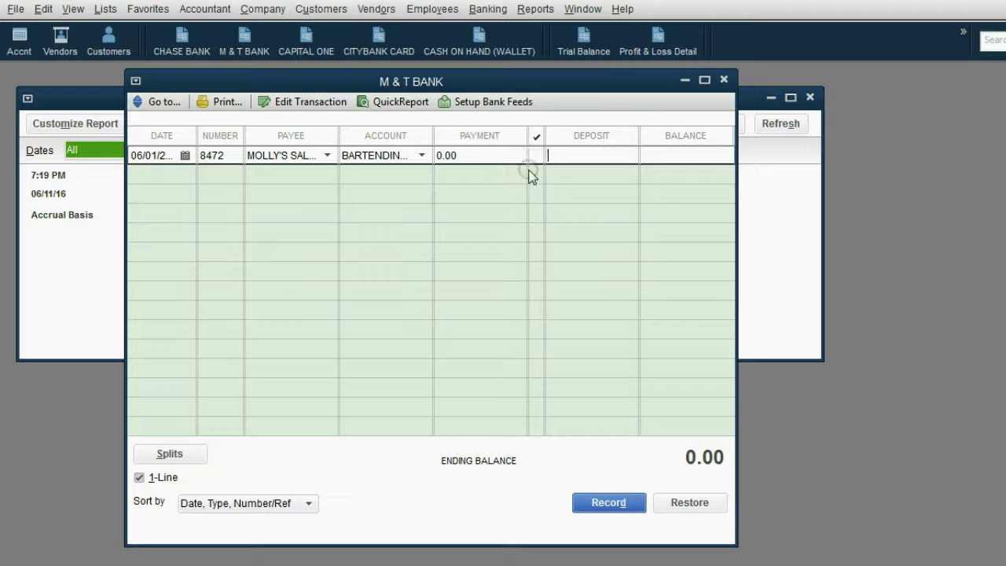
{"action": "left_click", "coordinate": [577, 155]}
{"action": "type", "text": "100"}
{"action": "type", "text": "0"}
{"action": "key", "text": "Return"}
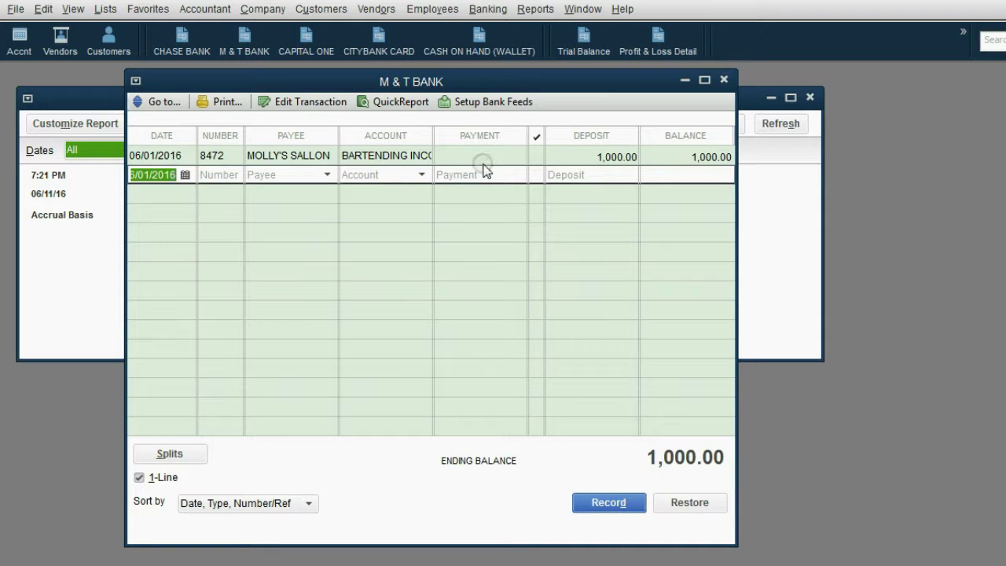
Check the Trial Balance: BARTENDING INCOME credited and M & T BANK debited 1,000.00
{"action": "left_click", "coordinate": [100, 289]}
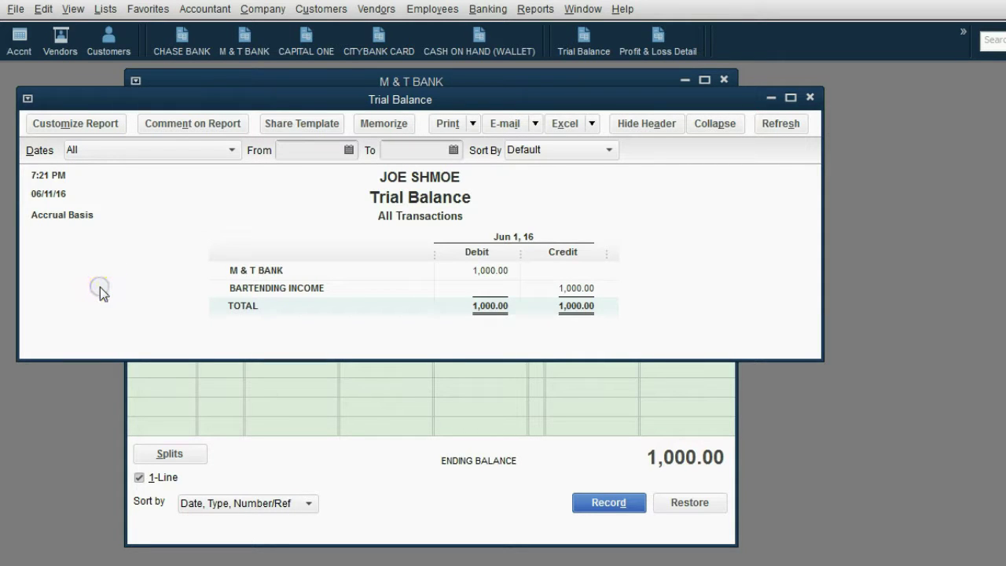
{"action": "left_click", "coordinate": [558, 289]}
{"action": "left_click", "coordinate": [491, 271]}
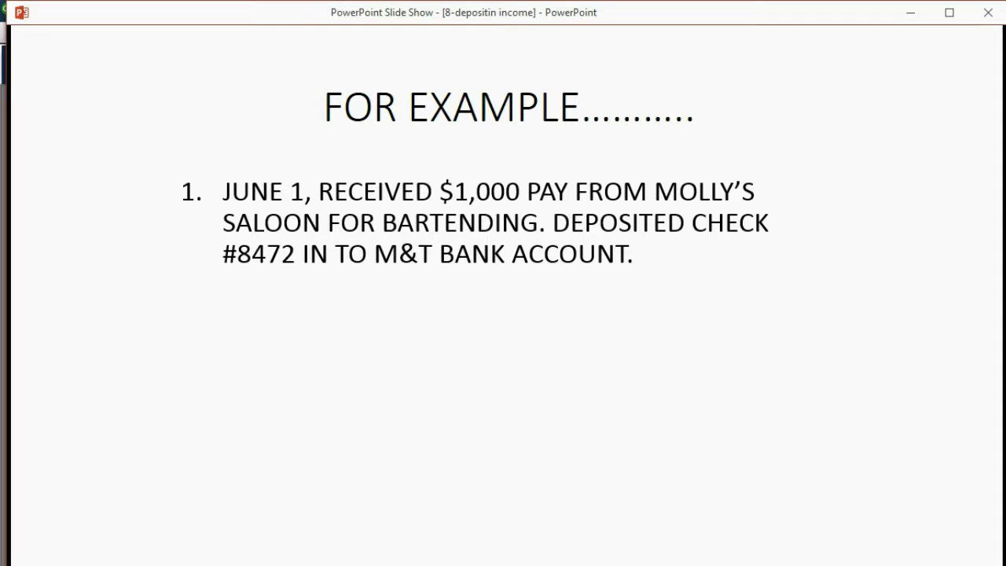
Reveal the June 2 $500 Beer N Go direct deposit example on the slide
{"action": "key", "text": "Right"}
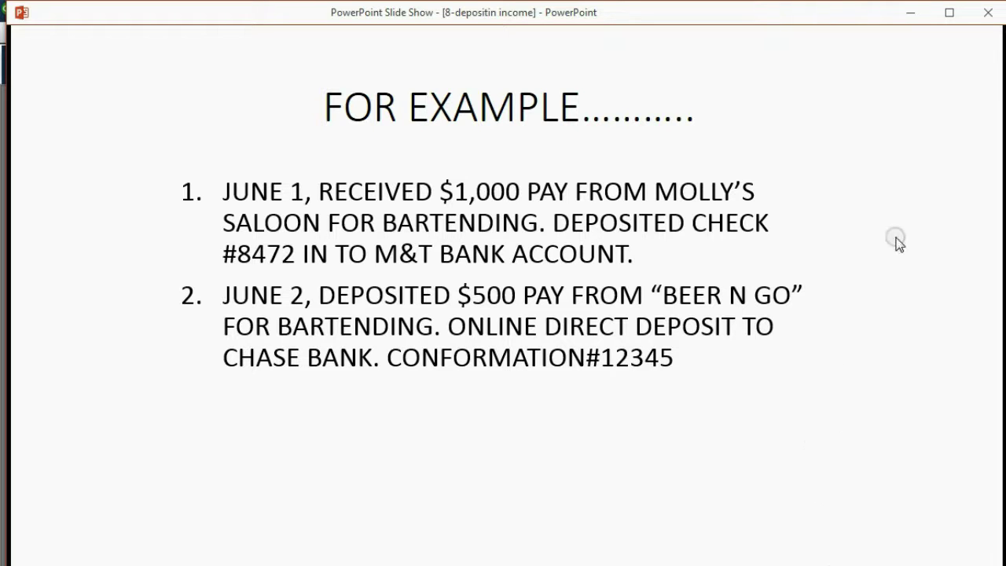
Leave the slide show, close the M & T BANK register and open the CHASE BANK register
{"action": "left_click", "coordinate": [912, 13]}
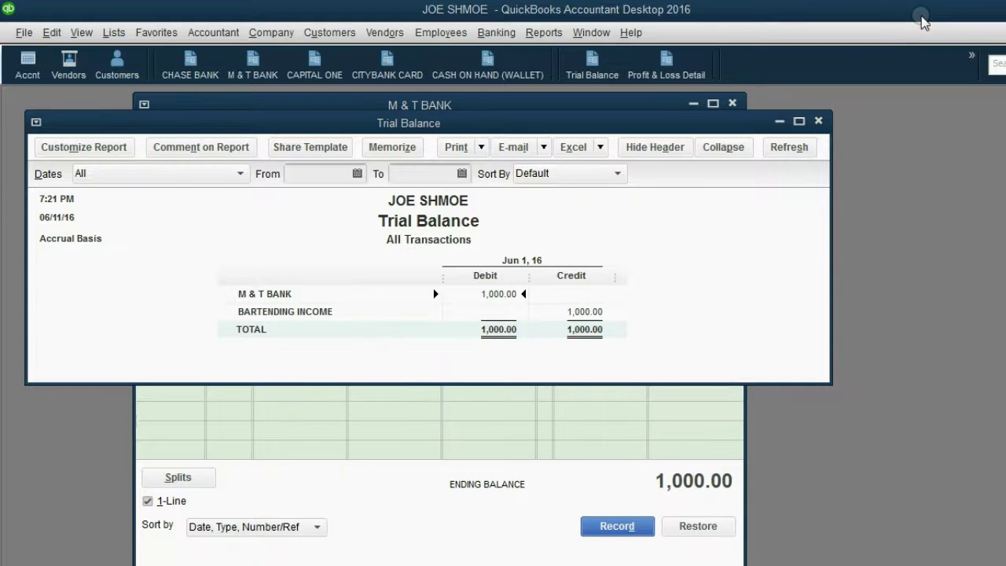
{"action": "left_click", "coordinate": [645, 104]}
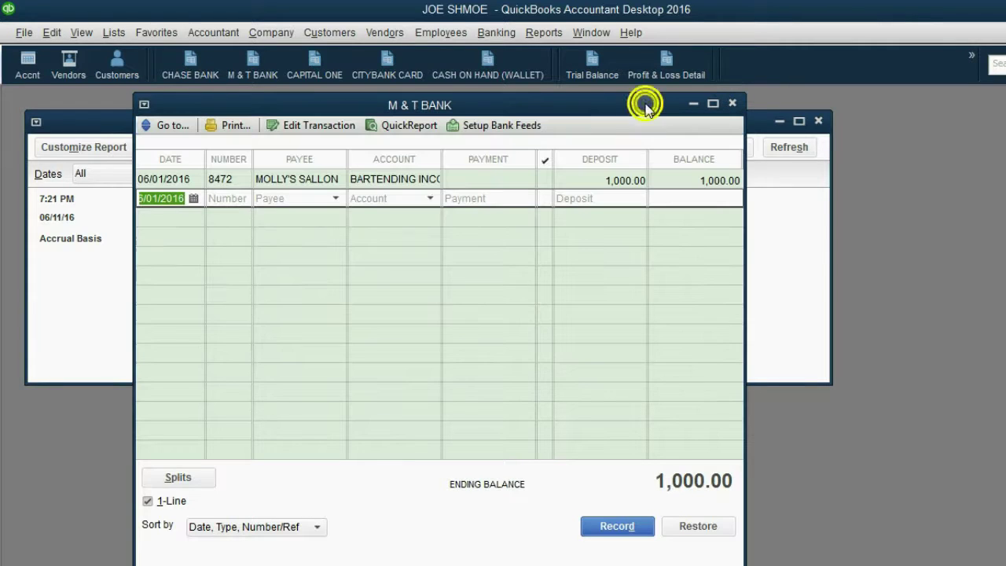
{"action": "left_click", "coordinate": [732, 105]}
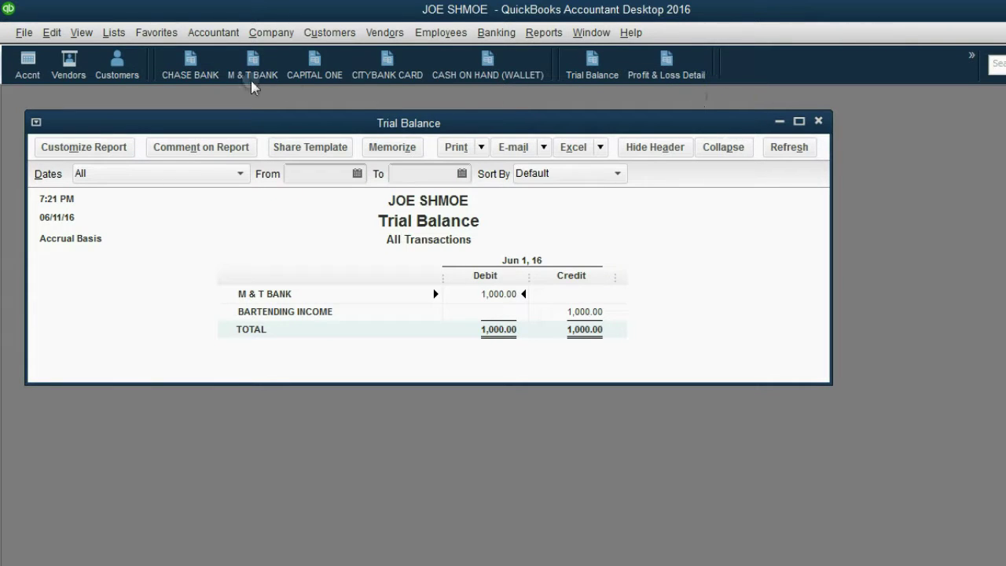
{"action": "left_click", "coordinate": [191, 67]}
{"action": "left_click_drag", "start_coordinate": [219, 104], "coordinate": [305, 102]}
Date the new Chase Bank entry June 2, rechecking the example slide
{"action": "left_click", "coordinate": [187, 178]}
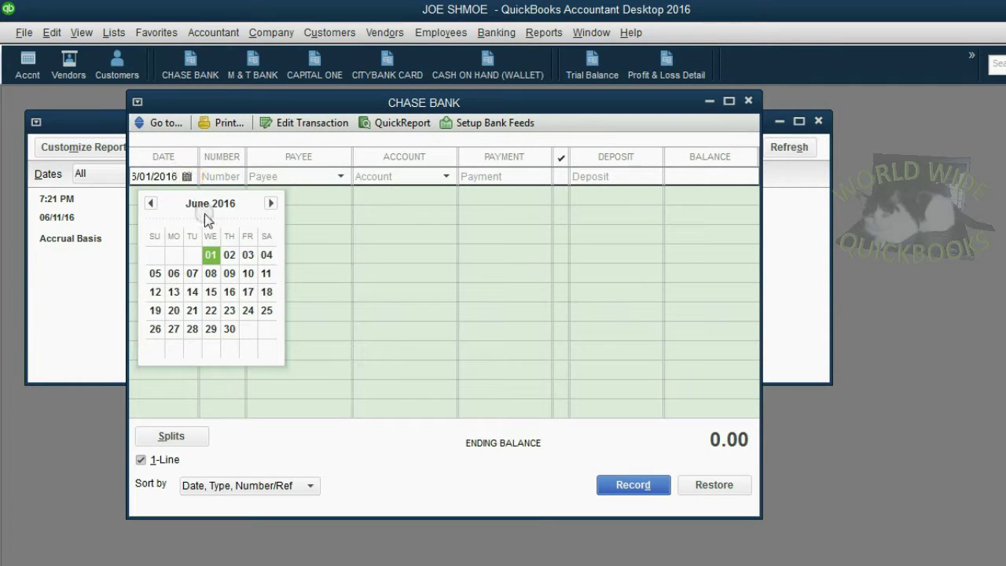
{"action": "left_click", "coordinate": [228, 254]}
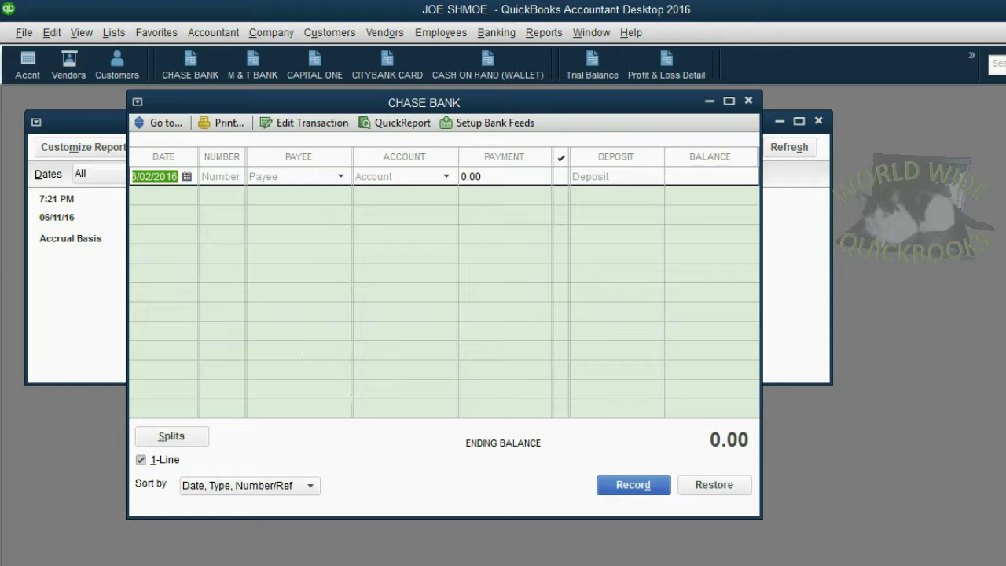
{"action": "key", "text": "alt+Tab"}
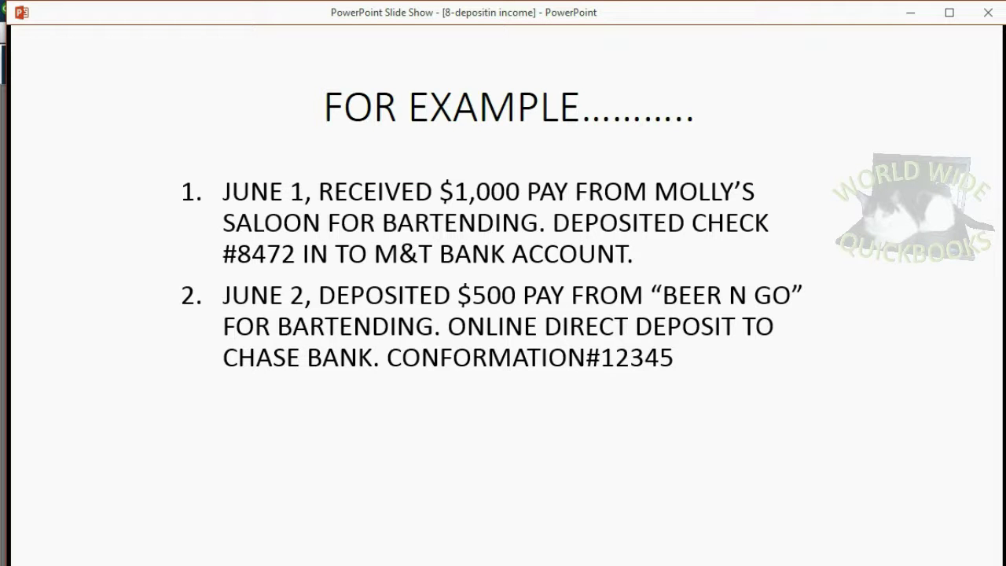
{"action": "key", "text": "alt+Tab"}
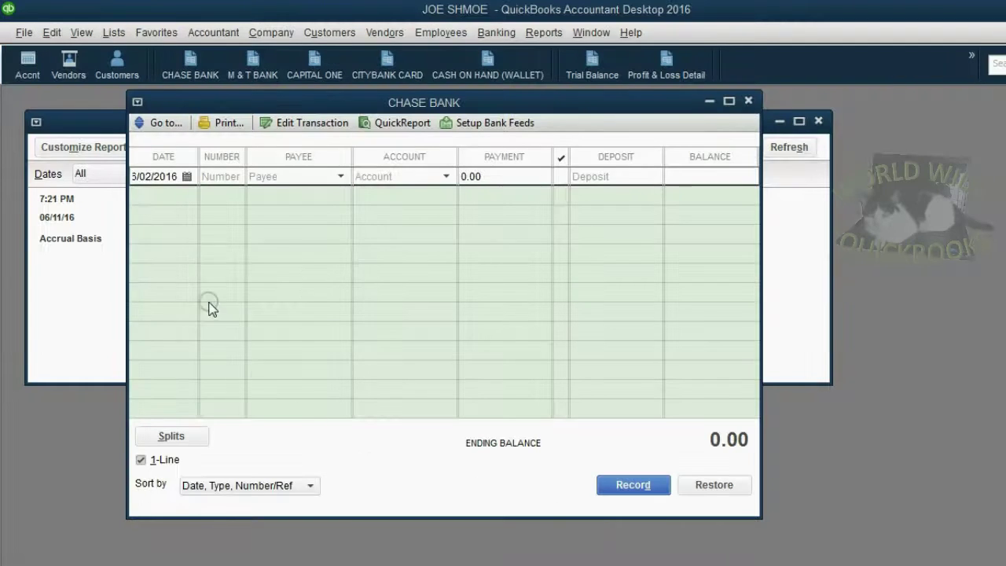
Enter confirmation number 12345 and payee BEER N GO
{"action": "left_click", "coordinate": [217, 178]}
{"action": "type", "text": "1"}
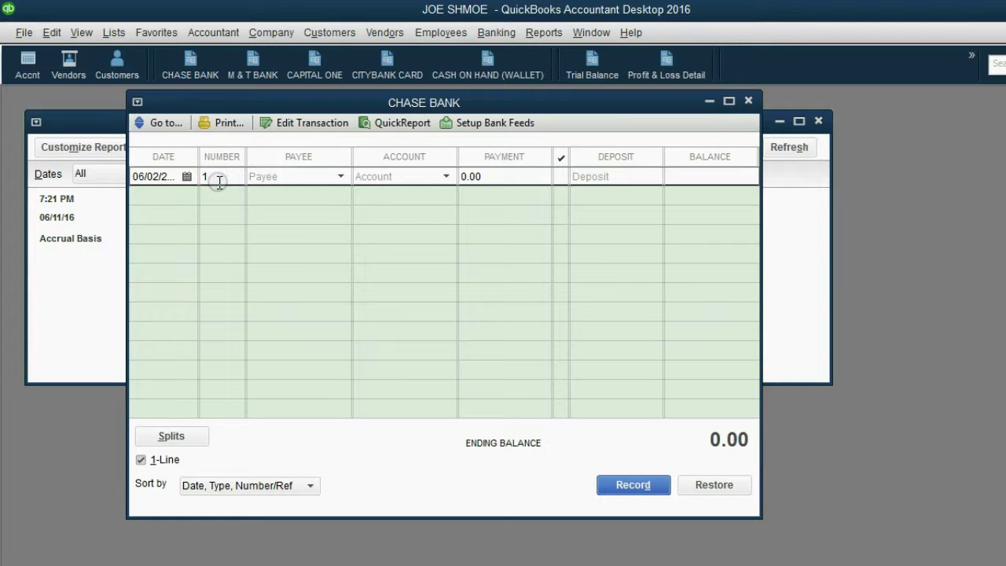
{"action": "type", "text": "2345"}
{"action": "left_click", "coordinate": [340, 178]}
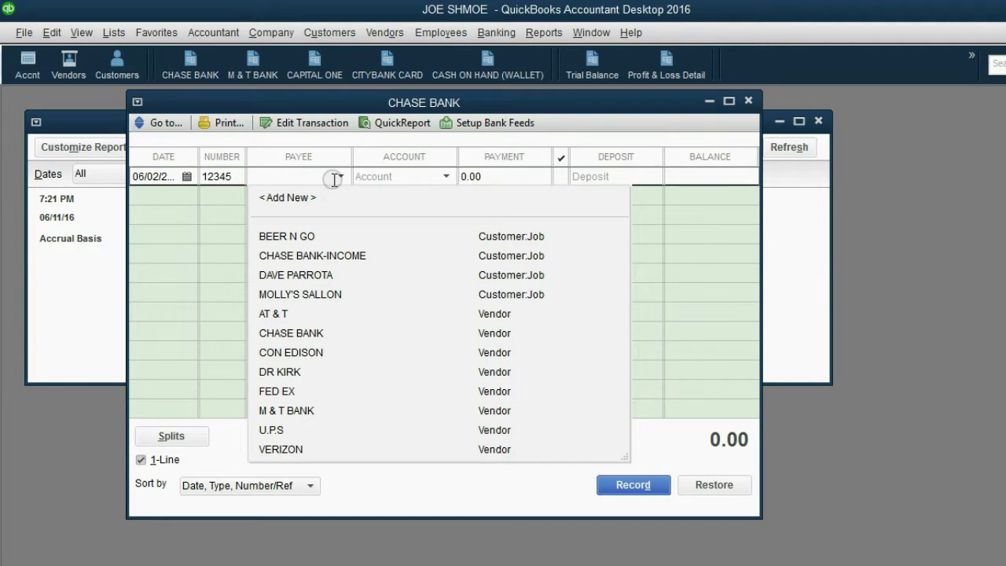
{"action": "left_click", "coordinate": [325, 238]}
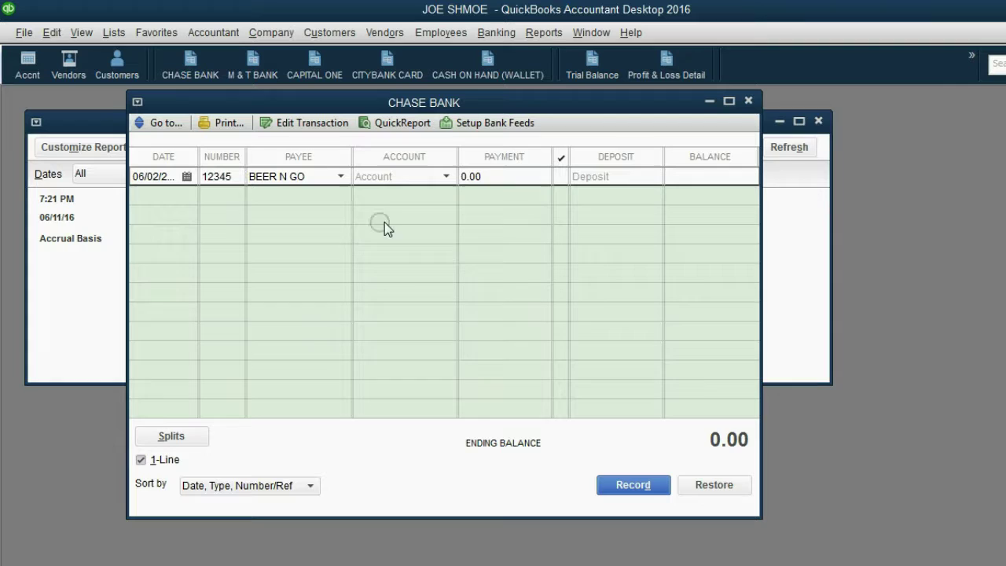
Assign BARTENDING INCOME, enter a 500 deposit and record the Beer N Go transaction
{"action": "left_click", "coordinate": [445, 178]}
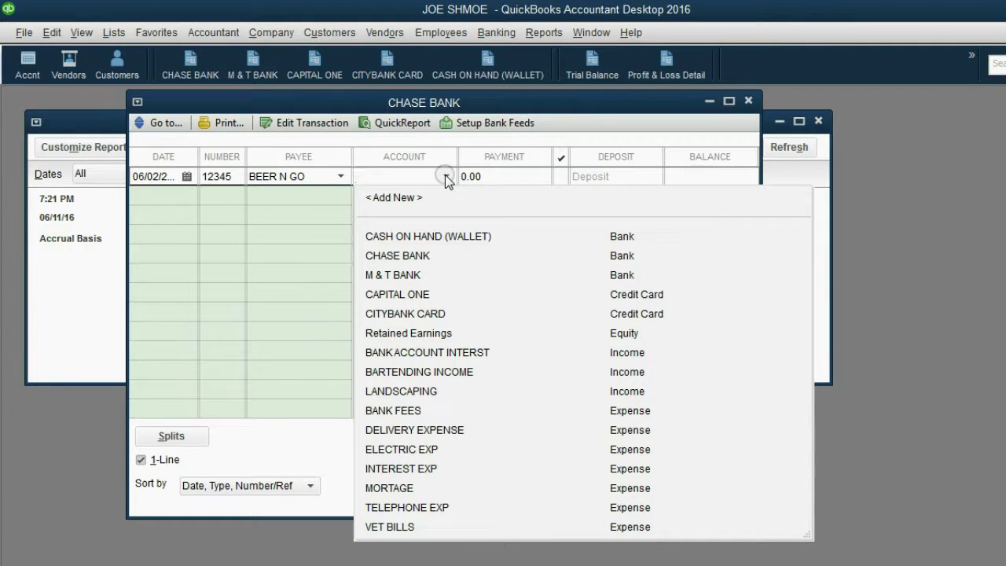
{"action": "left_click", "coordinate": [458, 374]}
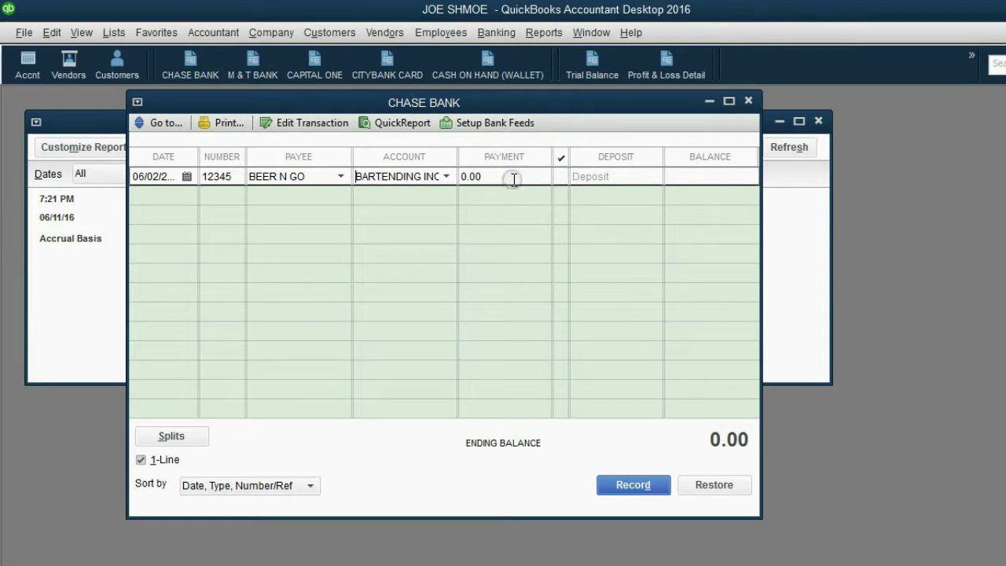
{"action": "left_click", "coordinate": [609, 175]}
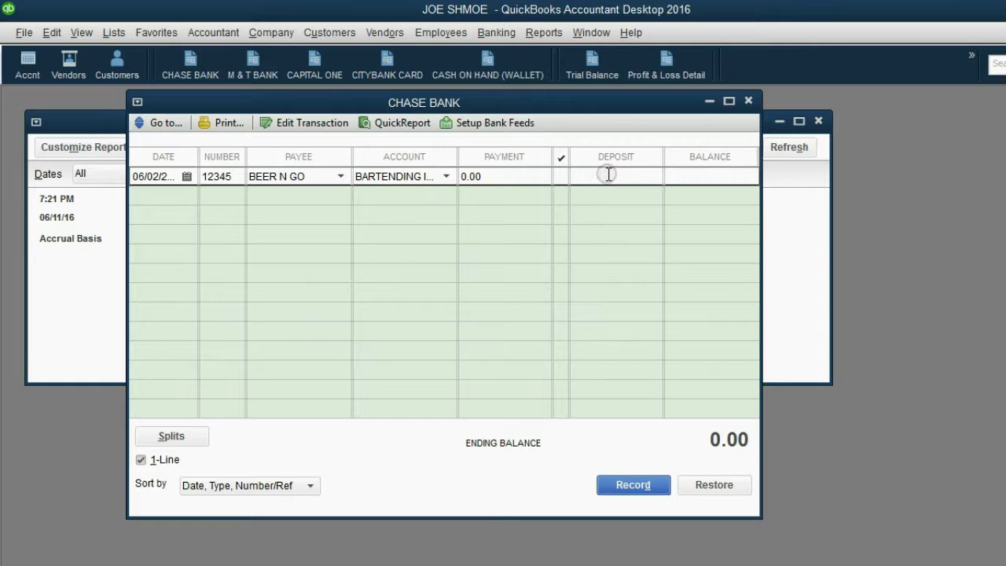
{"action": "type", "text": "500"}
{"action": "key", "text": "Return"}
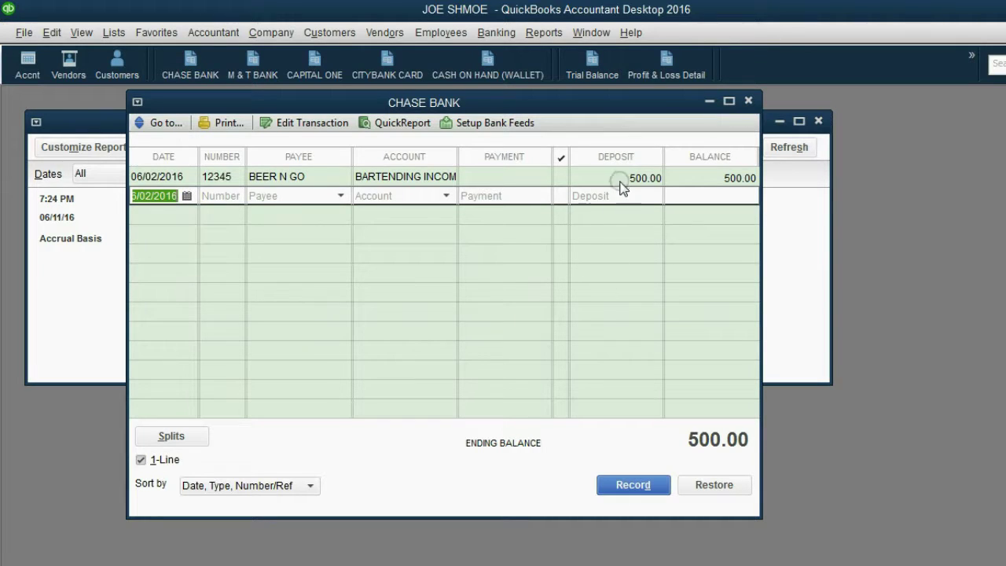
{"action": "left_click", "coordinate": [621, 180]}
{"action": "left_click", "coordinate": [623, 486]}
Check the Trial Balance totals of 1,500.00, then return to the example slides
{"action": "left_click", "coordinate": [52, 312]}
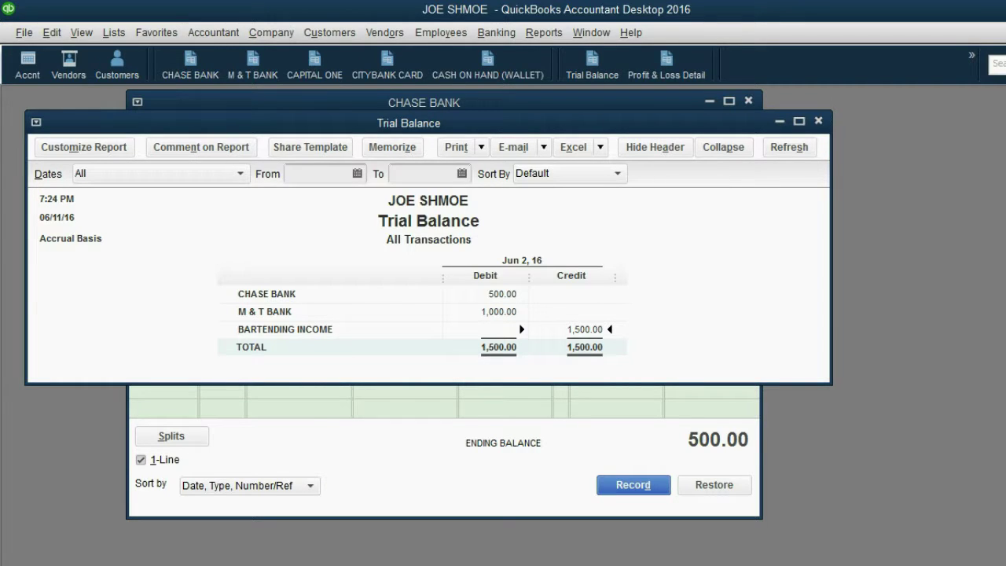
{"action": "key", "text": "alt+Tab"}
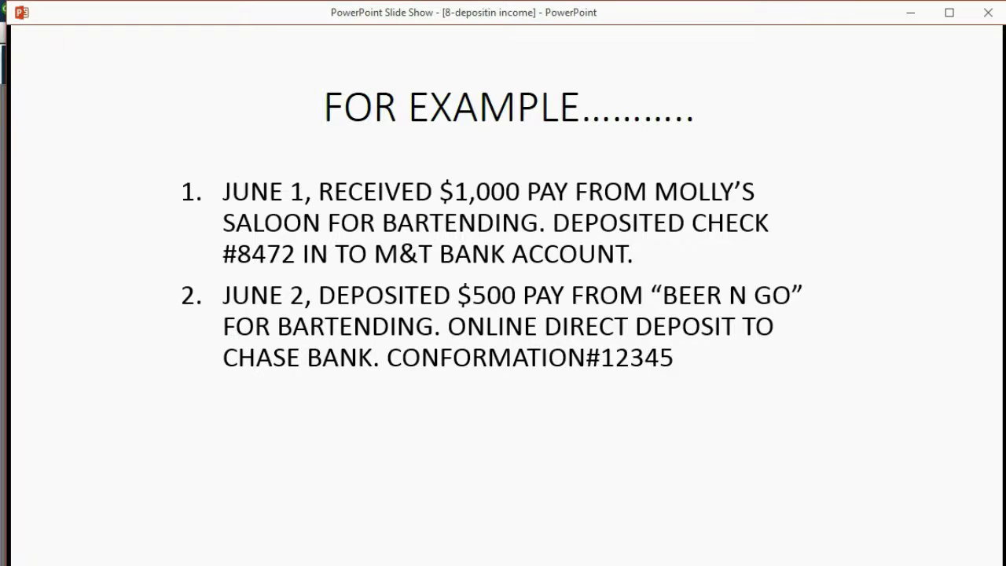
Reveal the June 3 ATM withdrawal example and both options: decrease M&T or increase Cash on Hand
{"action": "key", "text": "Right"}
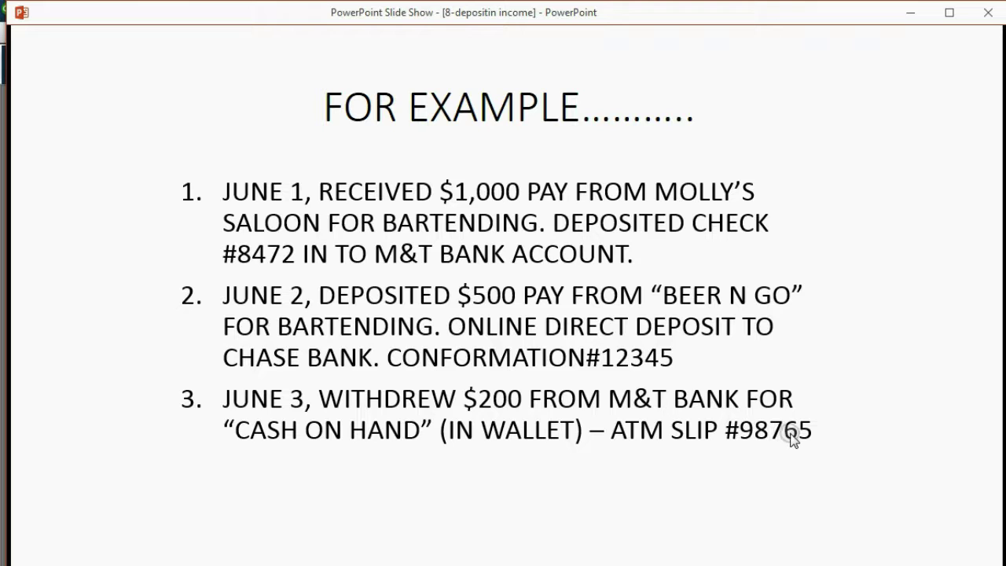
{"action": "key", "text": "Right"}
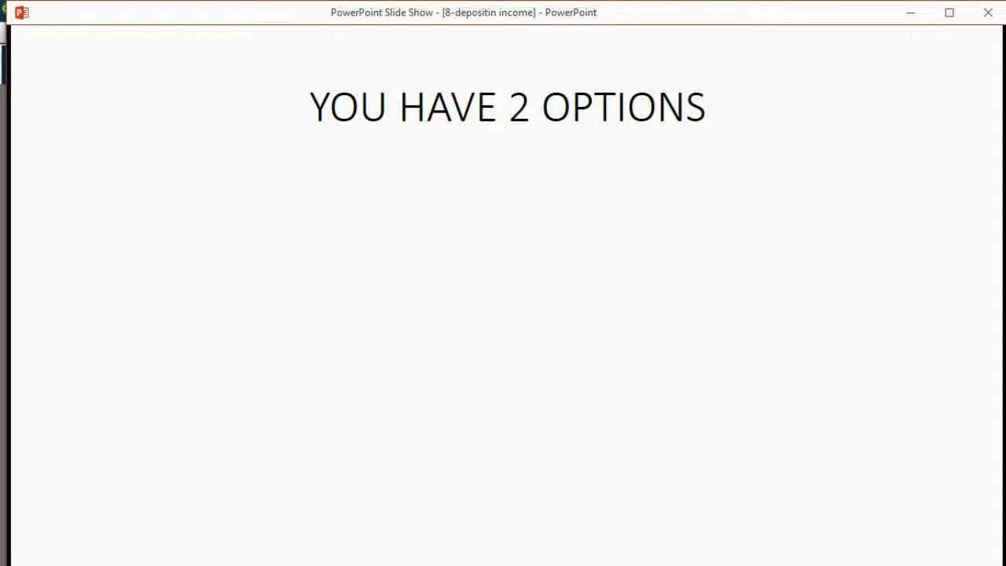
{"action": "key", "text": "Right"}
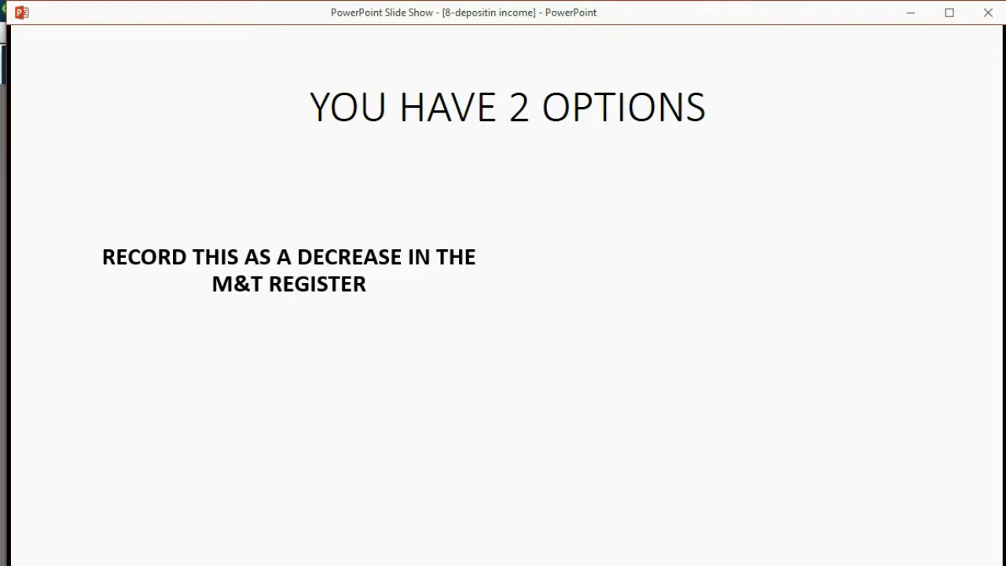
{"action": "key", "text": "Right"}
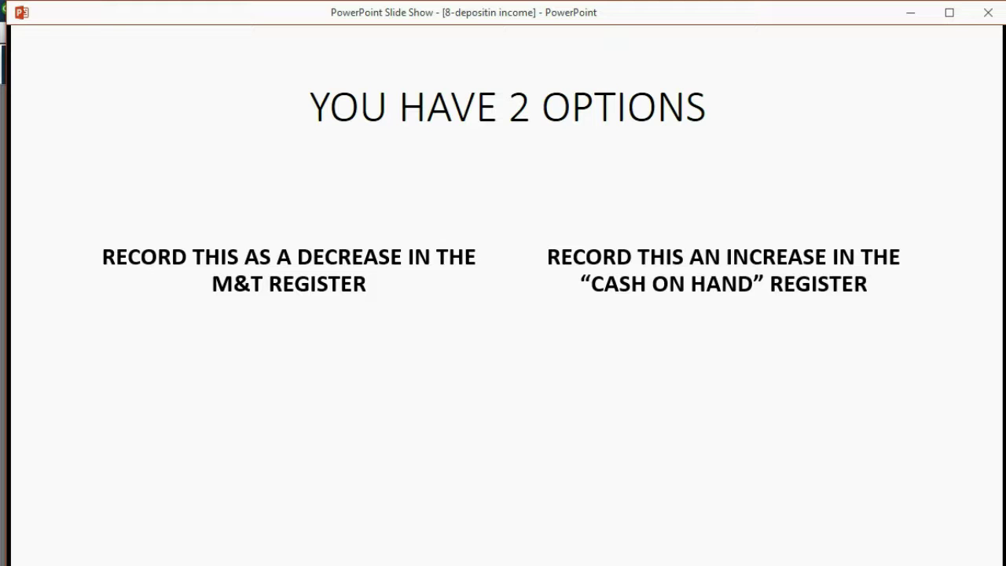
Back in QuickBooks, date a new Cash on Hand (Wallet) entry June 3 and number it 98765
{"action": "left_click", "coordinate": [922, 16]}
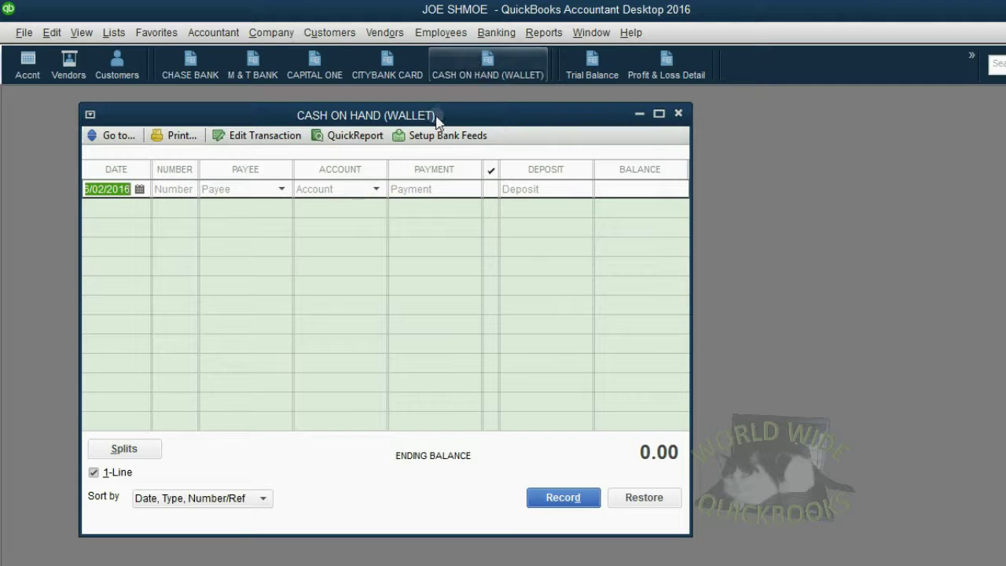
{"action": "left_click_drag", "start_coordinate": [437, 121], "coordinate": [423, 118]}
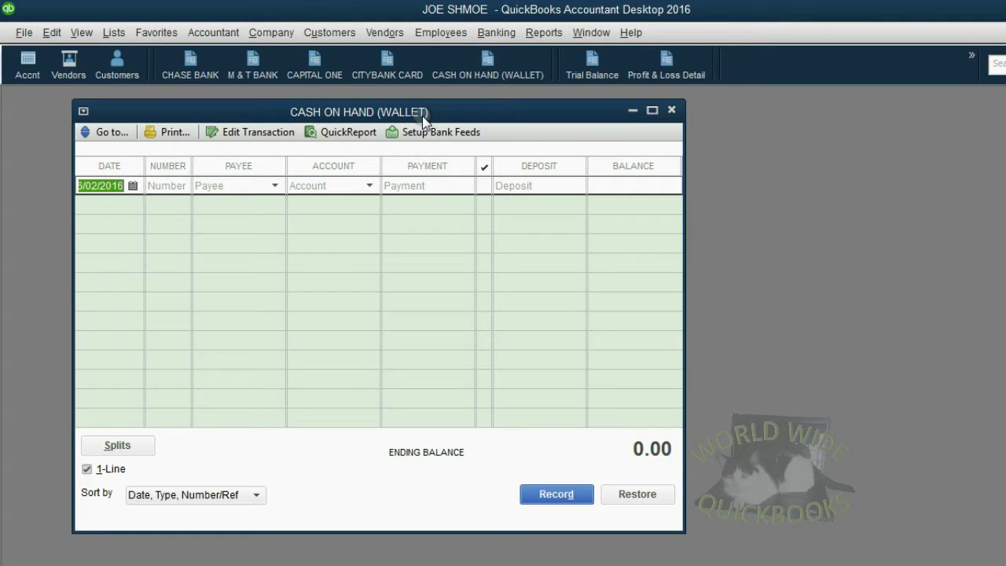
{"action": "left_click", "coordinate": [133, 187]}
{"action": "left_click", "coordinate": [194, 264]}
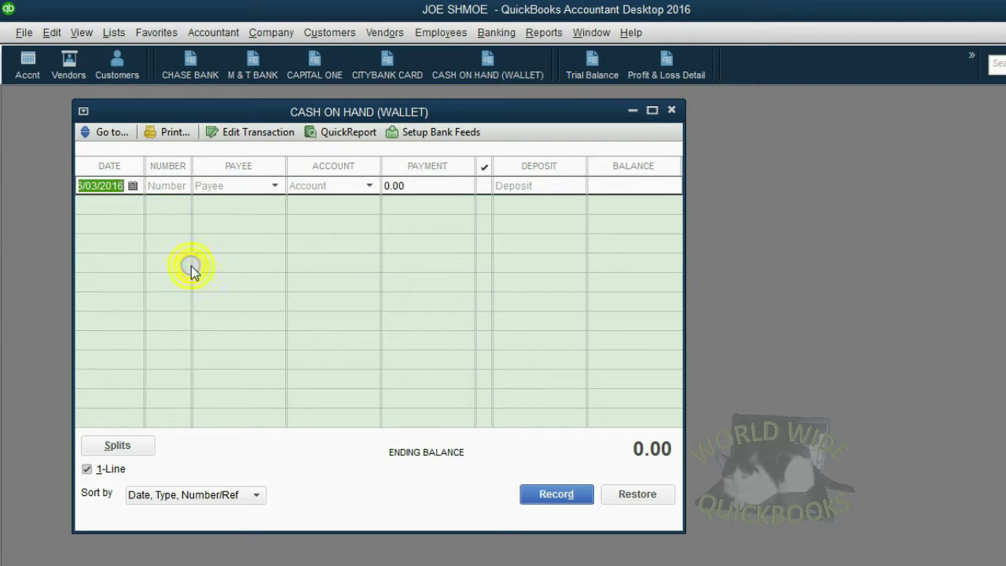
{"action": "left_click", "coordinate": [168, 186]}
{"action": "type", "text": "1"}
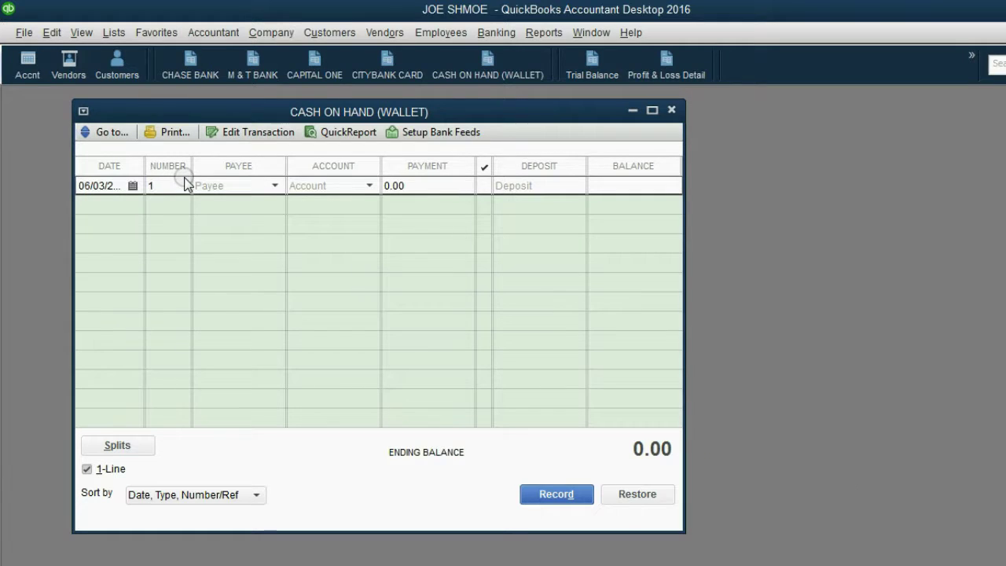
{"action": "key", "text": "BackSpace"}
{"action": "type", "text": "98765"}
Add a new vendor named JOE and make it the wallet entry's payee
{"action": "left_click", "coordinate": [274, 185]}
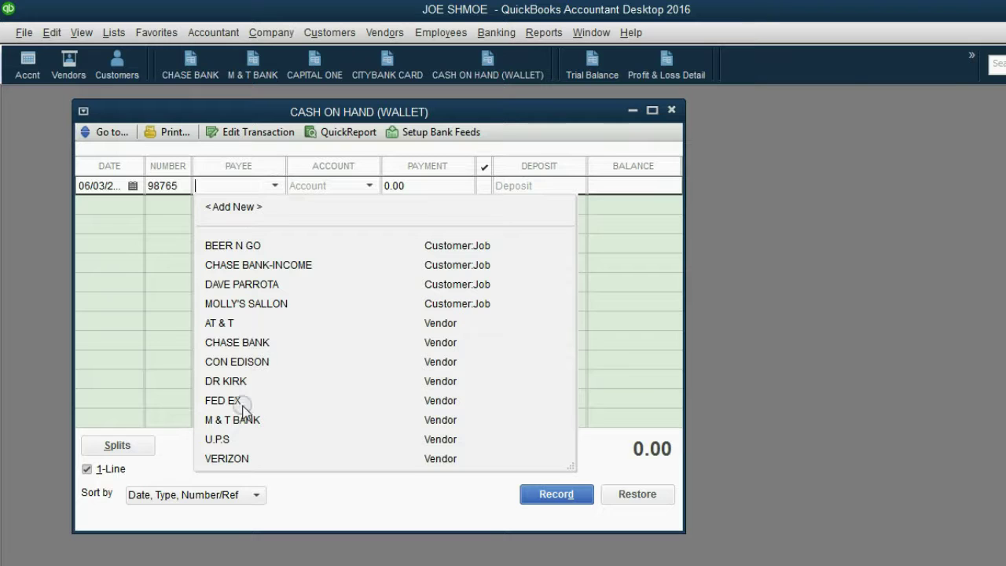
{"action": "left_click", "coordinate": [252, 207]}
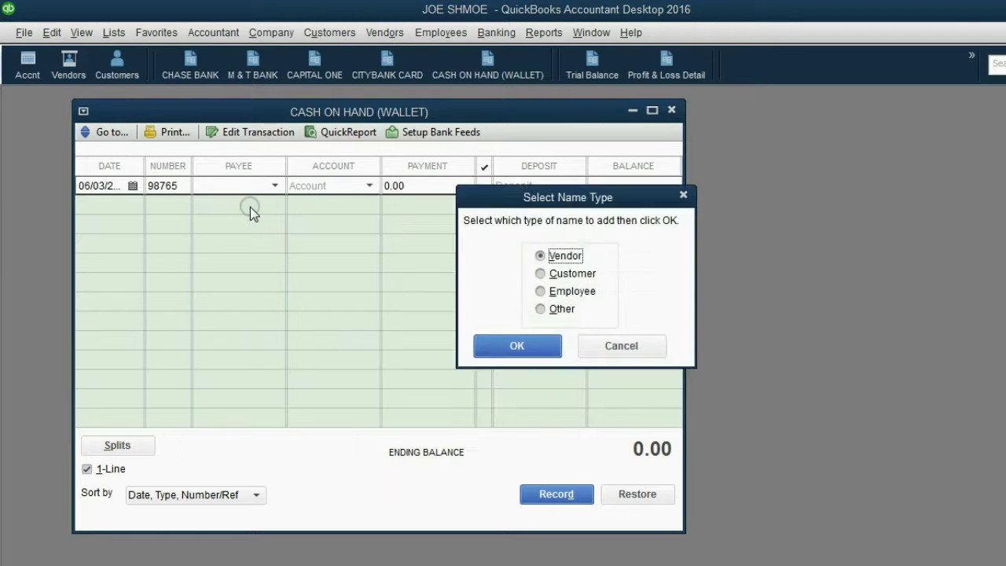
{"action": "left_click_drag", "start_coordinate": [492, 201], "coordinate": [303, 211]}
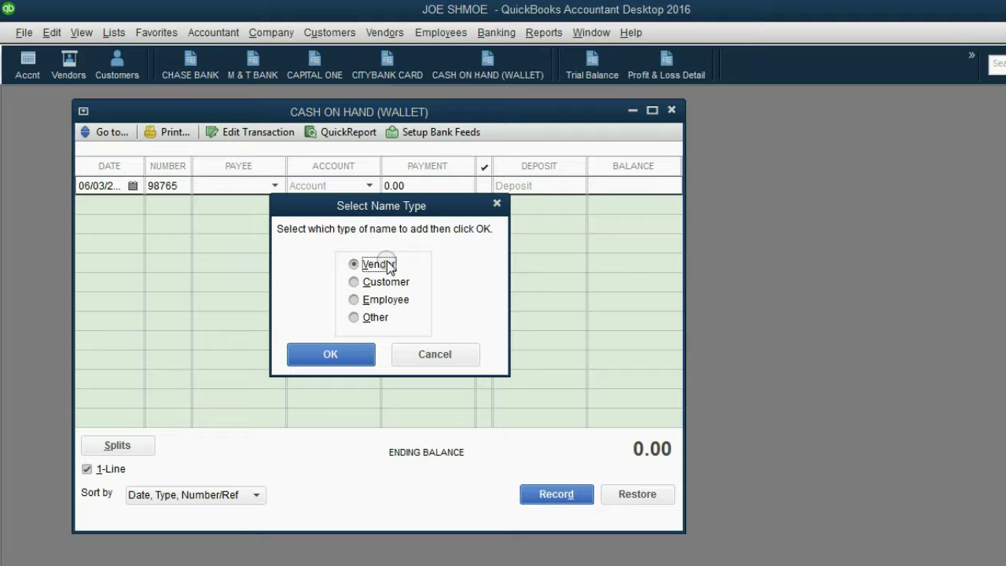
{"action": "left_click", "coordinate": [343, 354]}
{"action": "type", "text": "J"}
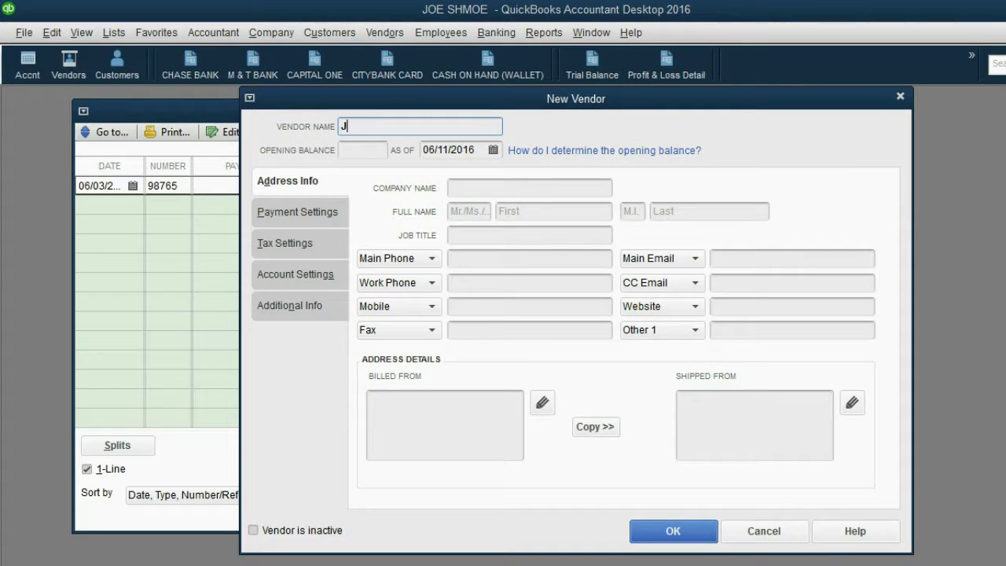
{"action": "type", "text": "OE"}
{"action": "left_click", "coordinate": [657, 533]}
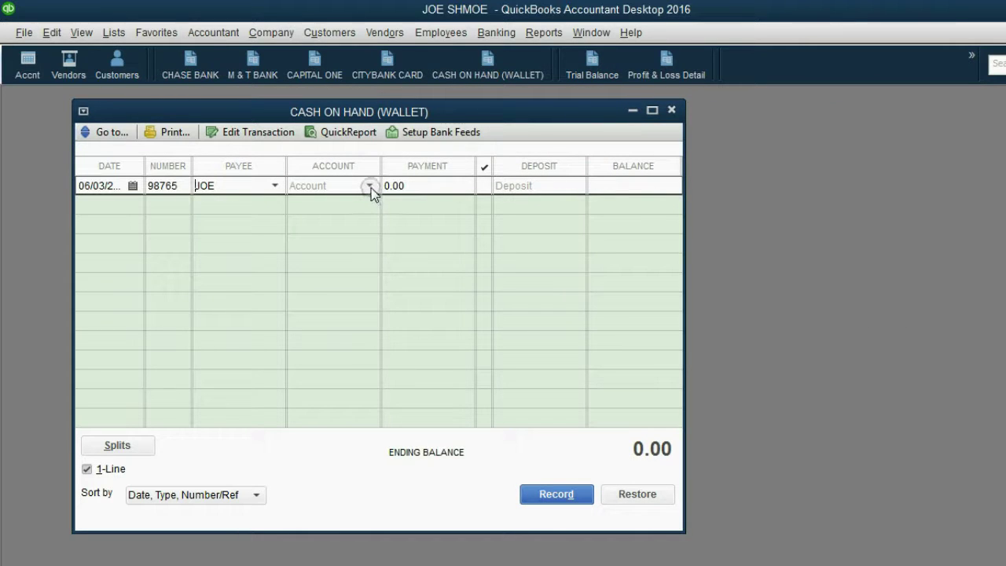
Set the entry's account to M & T BANK, enter a 200.00 deposit, and record it
{"action": "left_click_drag", "start_coordinate": [344, 112], "coordinate": [339, 117]}
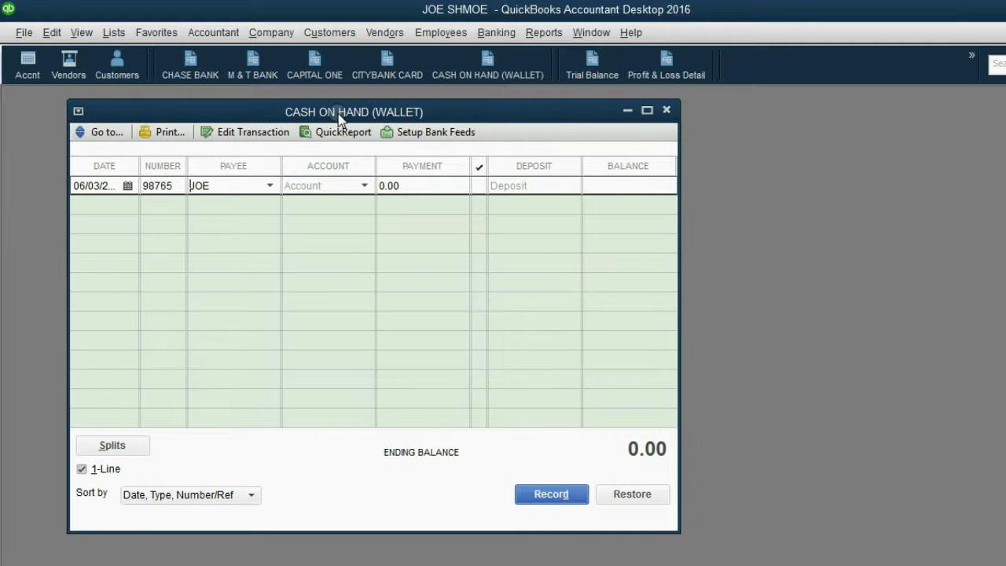
{"action": "left_click", "coordinate": [364, 185]}
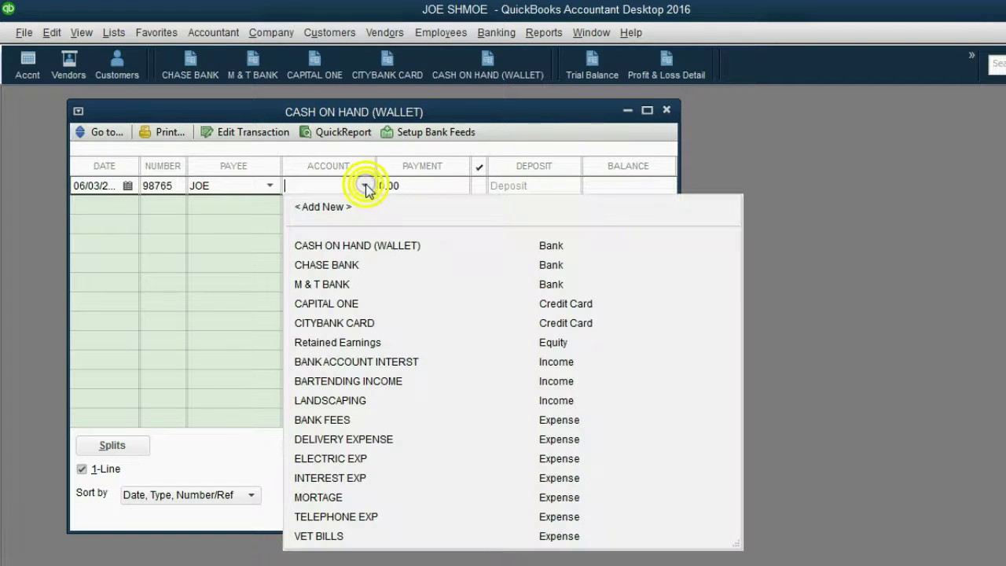
{"action": "left_click", "coordinate": [342, 283]}
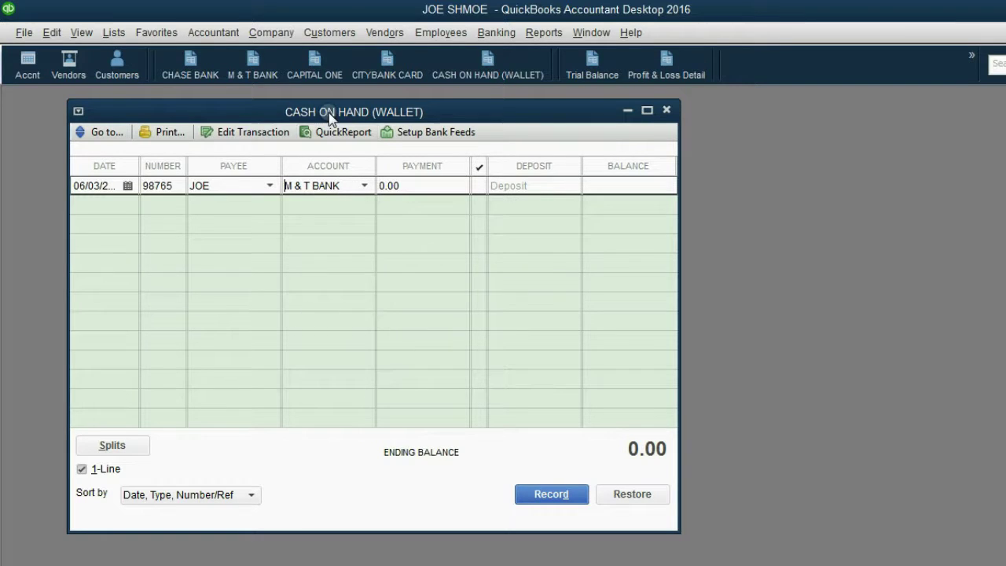
{"action": "left_click_drag", "start_coordinate": [325, 118], "coordinate": [339, 122]}
{"action": "left_click", "coordinate": [374, 193]}
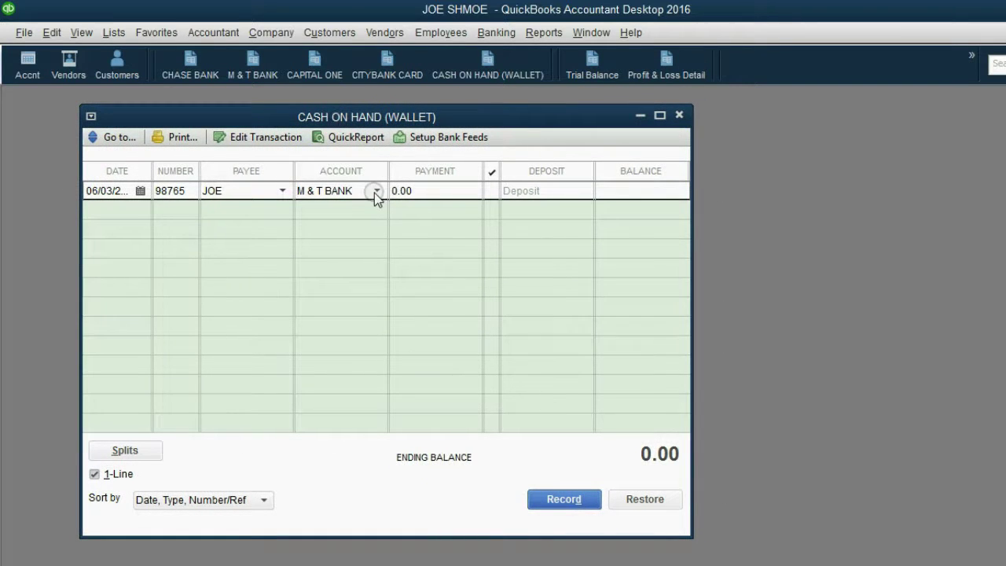
{"action": "left_click", "coordinate": [376, 195]}
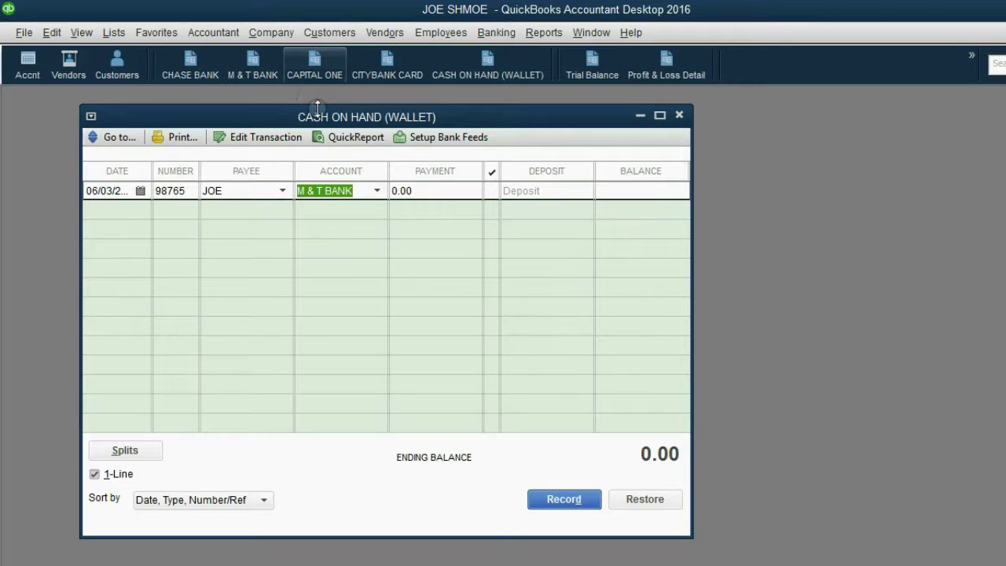
{"action": "left_click_drag", "start_coordinate": [326, 120], "coordinate": [335, 120]}
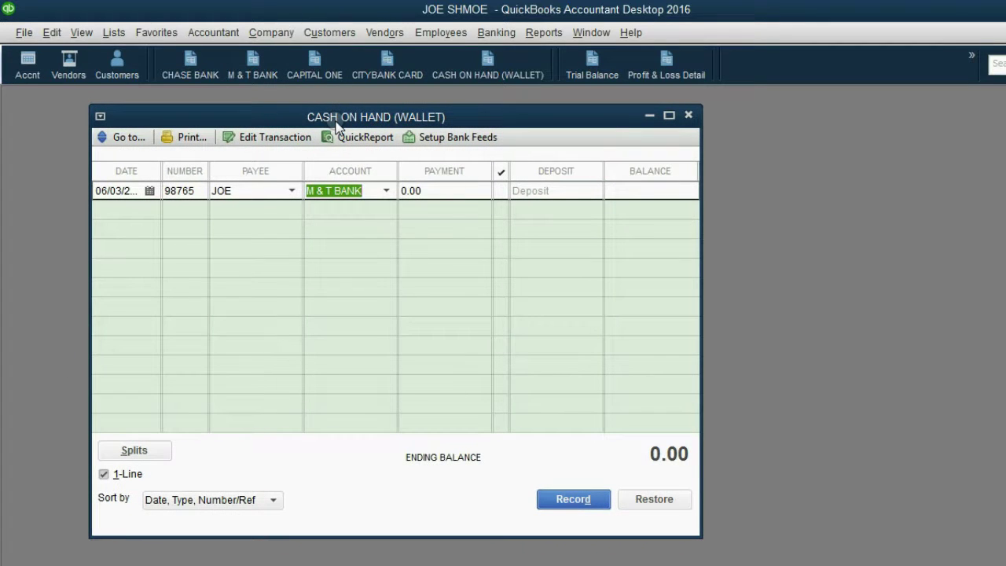
{"action": "left_click", "coordinate": [525, 192]}
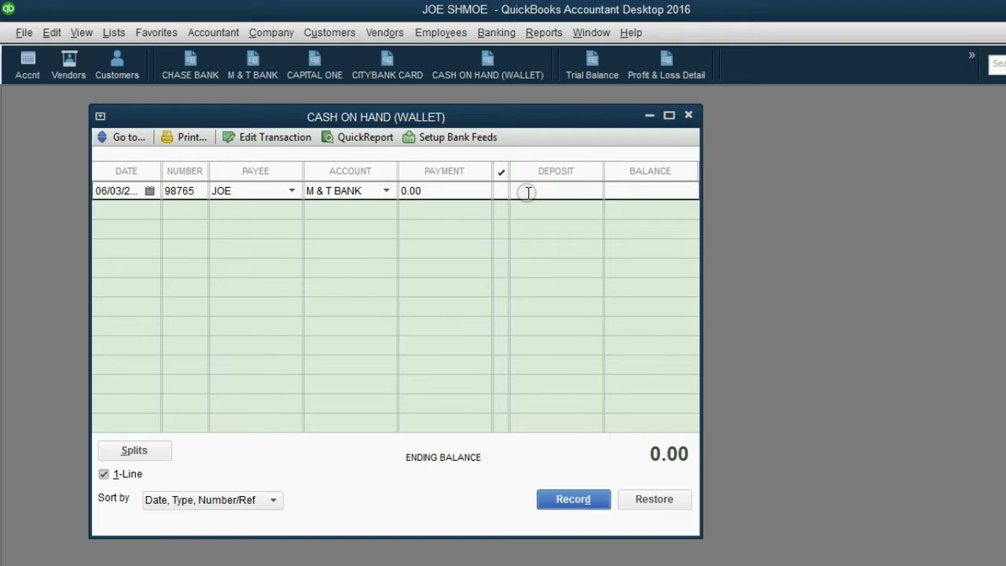
{"action": "type", "text": "200"}
{"action": "left_click", "coordinate": [582, 500]}
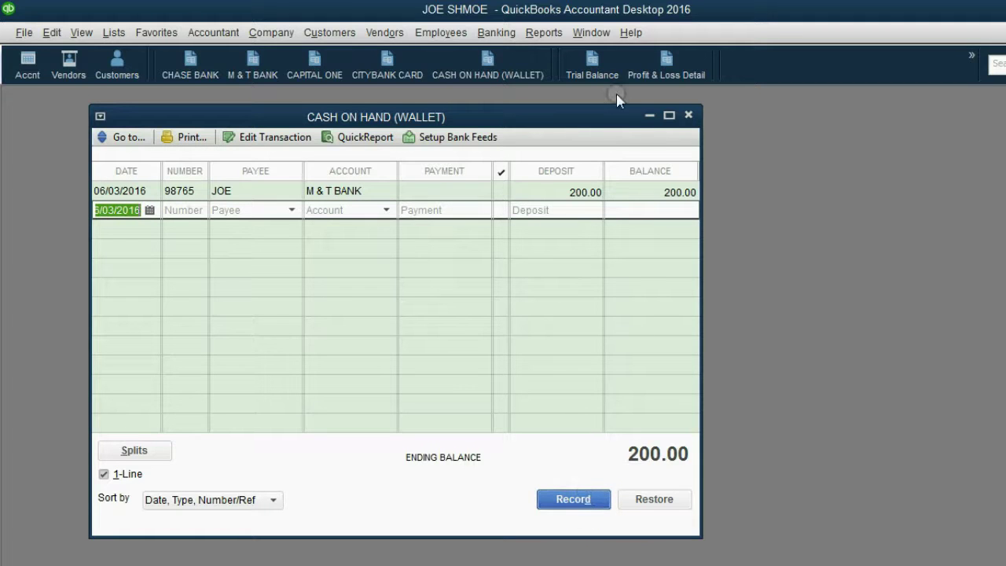
Open the Trial Balance and check Cash on Hand at 200.00 and M & T Bank at 800.00
{"action": "left_click", "coordinate": [602, 69]}
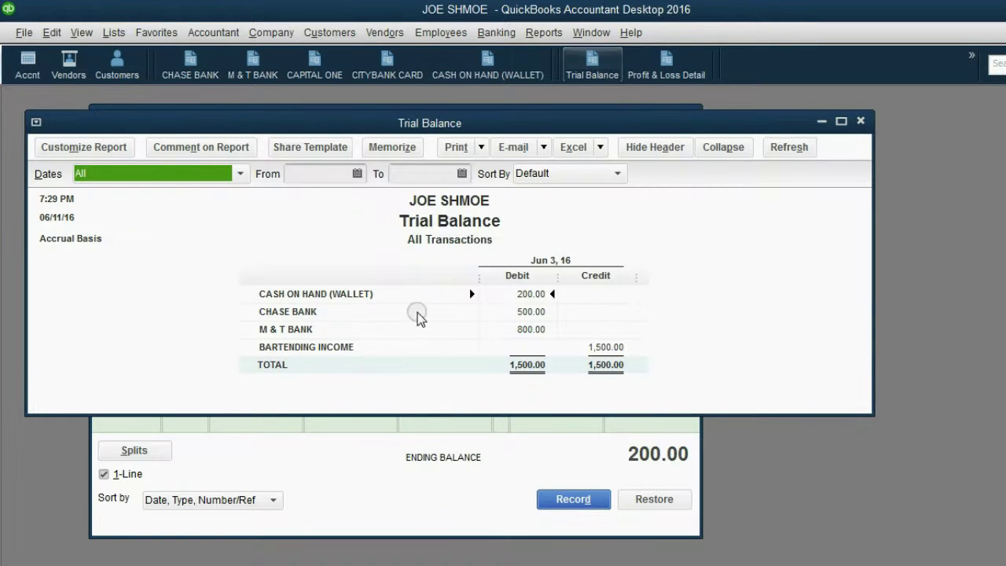
{"action": "left_click", "coordinate": [337, 333]}
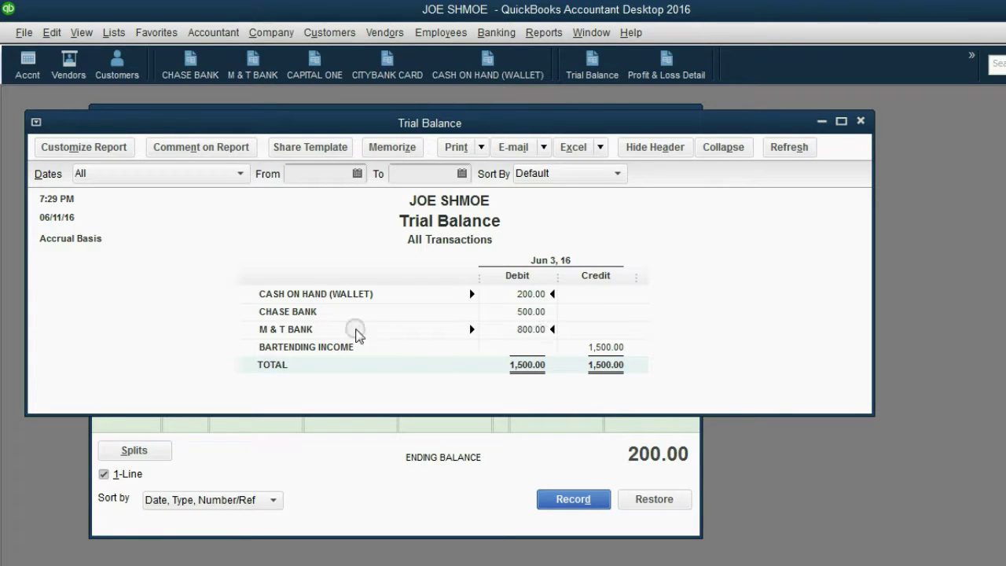
{"action": "left_click", "coordinate": [329, 296]}
{"action": "left_click", "coordinate": [508, 293]}
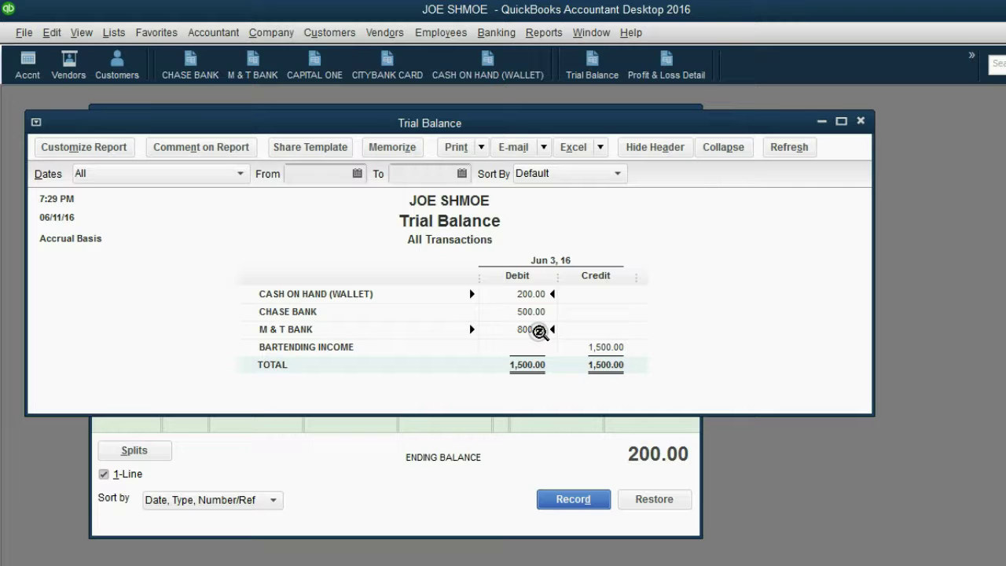
{"action": "double_click", "coordinate": [539, 333]}
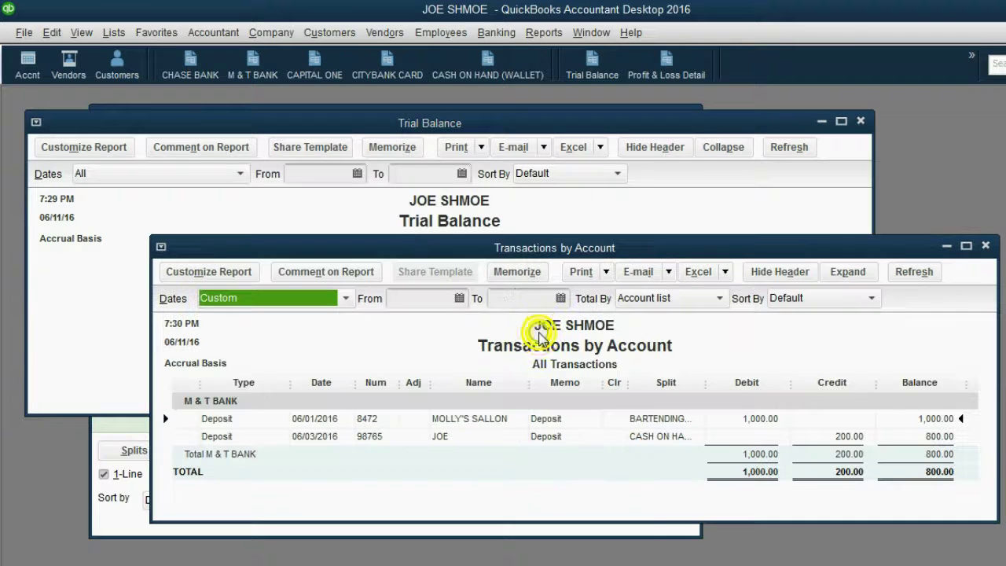
{"action": "mouse_move", "coordinate": [507, 247]}
{"action": "left_mouse_down"}
{"action": "mouse_move", "coordinate": [412, 214]}
{"action": "mouse_move", "coordinate": [376, 177]}
{"action": "left_mouse_up"}
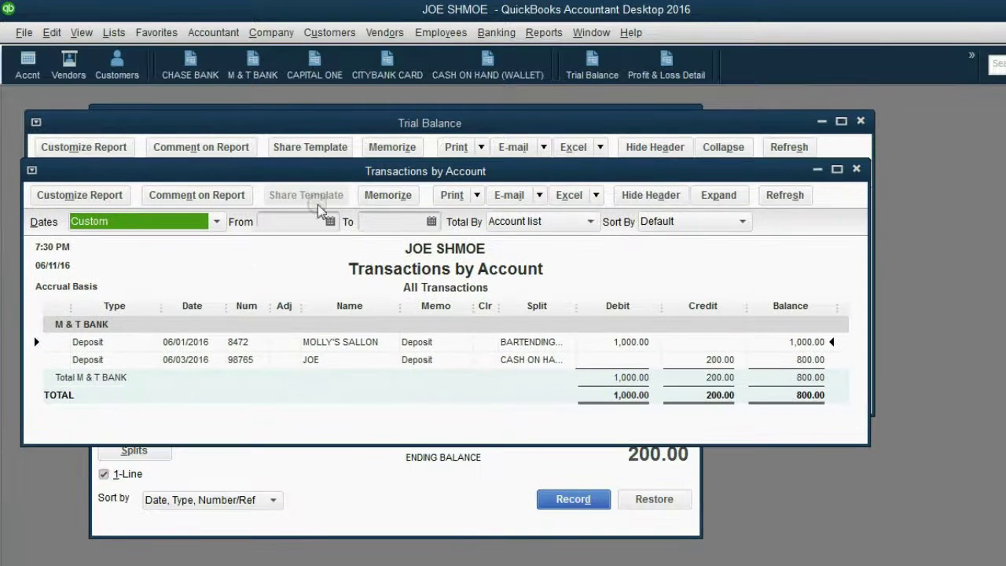
{"action": "left_click", "coordinate": [189, 363]}
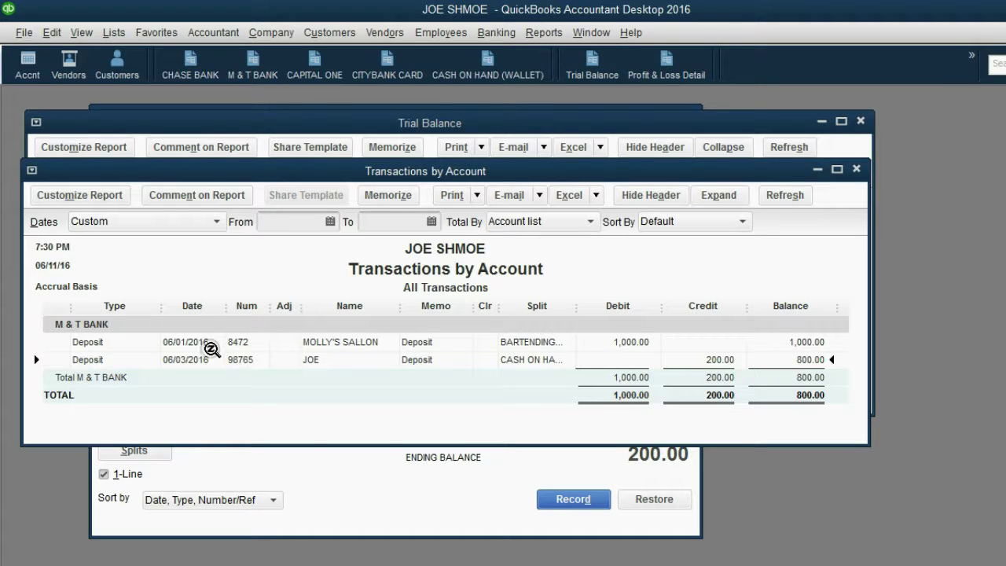
{"action": "left_click", "coordinate": [210, 346]}
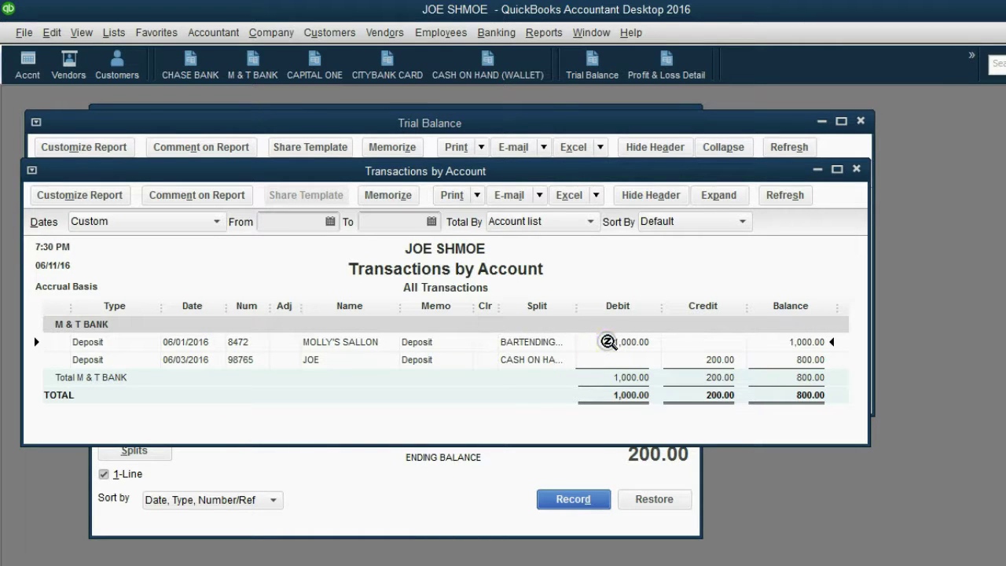
{"action": "double_click", "coordinate": [386, 344]}
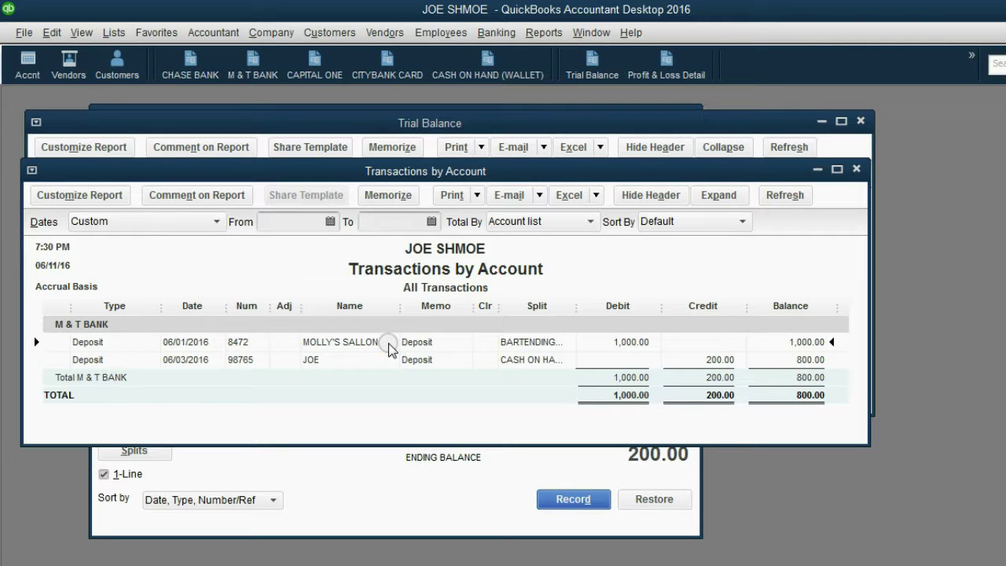
{"action": "left_click", "coordinate": [209, 361]}
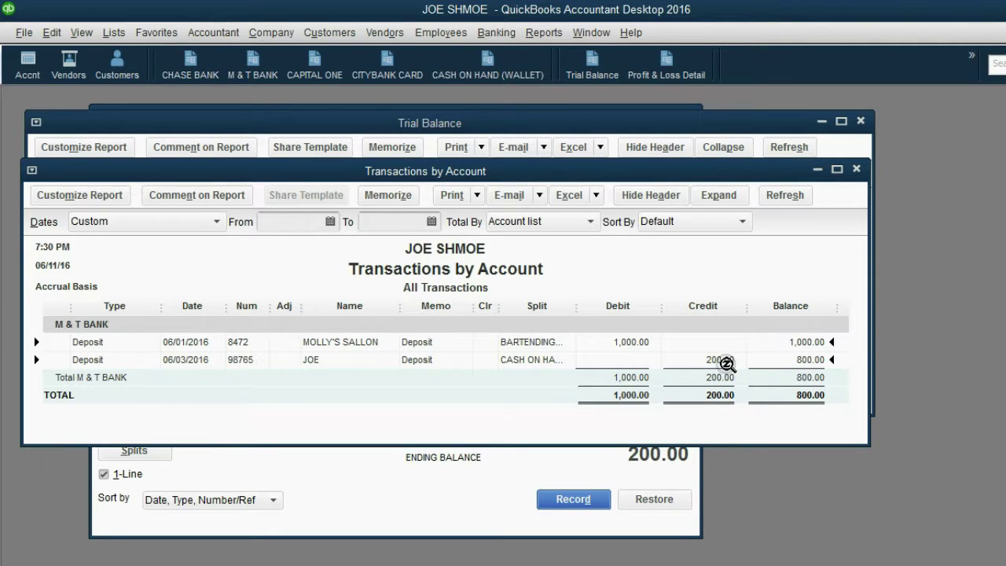
{"action": "left_click", "coordinate": [857, 170]}
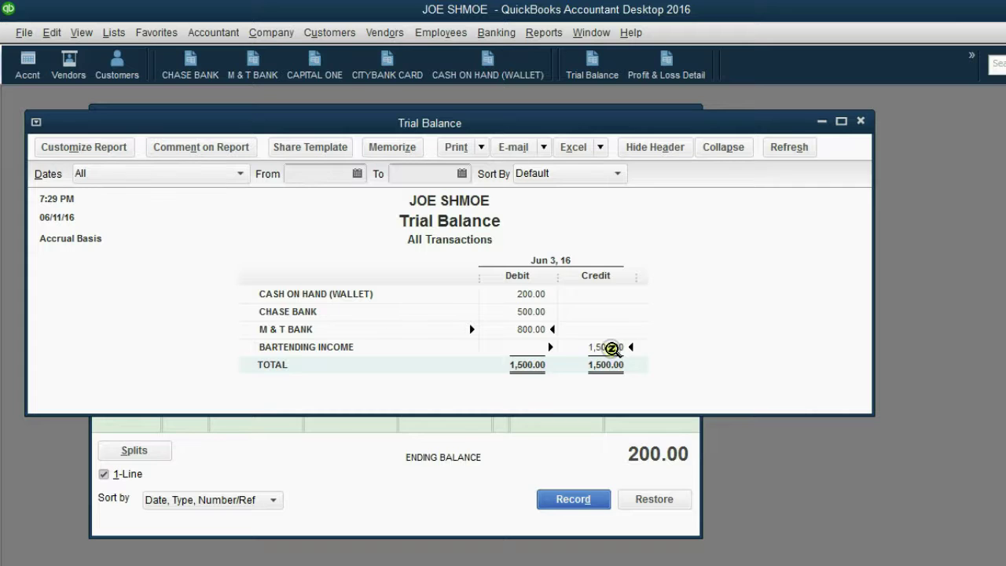
{"action": "double_click", "coordinate": [612, 348]}
{"action": "mouse_move", "coordinate": [589, 266]}
{"action": "left_mouse_down"}
{"action": "mouse_move", "coordinate": [416, 208]}
{"action": "mouse_move", "coordinate": [427, 202]}
{"action": "left_mouse_up"}
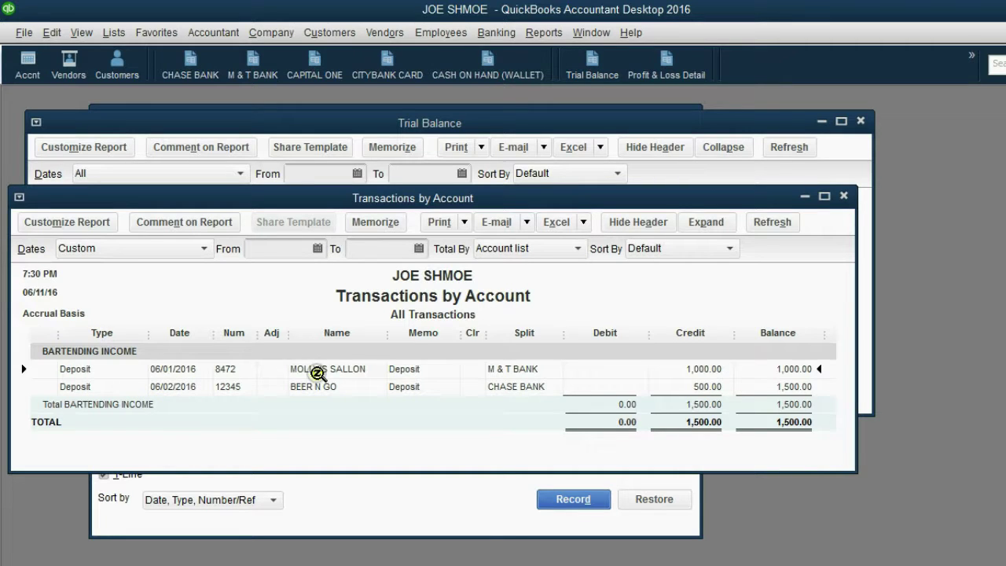
{"action": "left_click", "coordinate": [689, 370]}
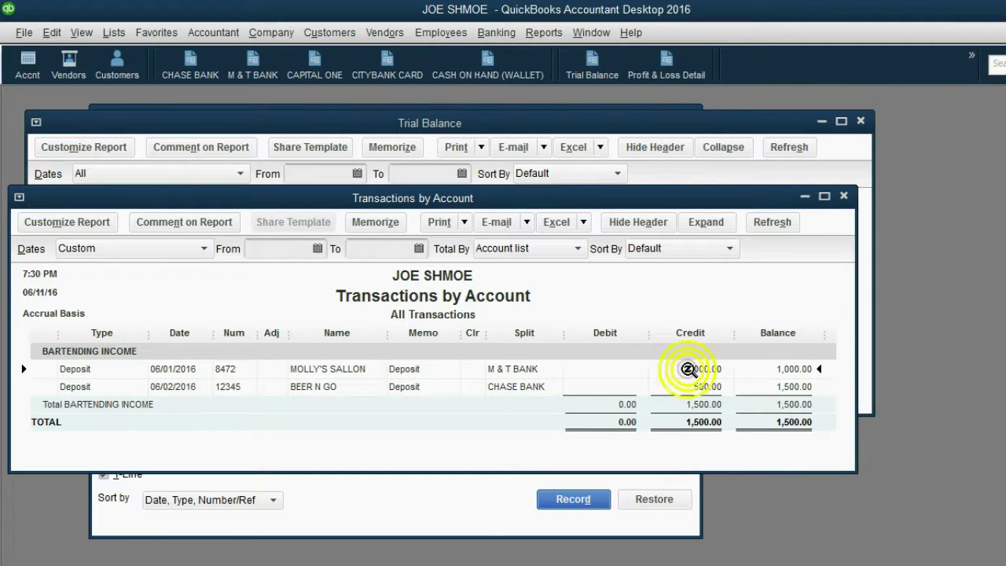
{"action": "left_click", "coordinate": [183, 390]}
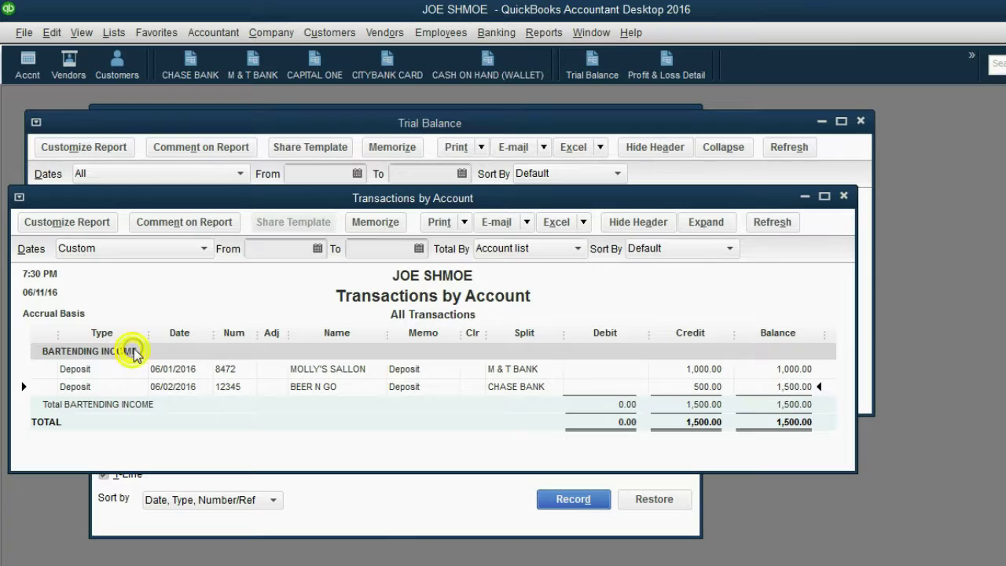
{"action": "left_click", "coordinate": [844, 195]}
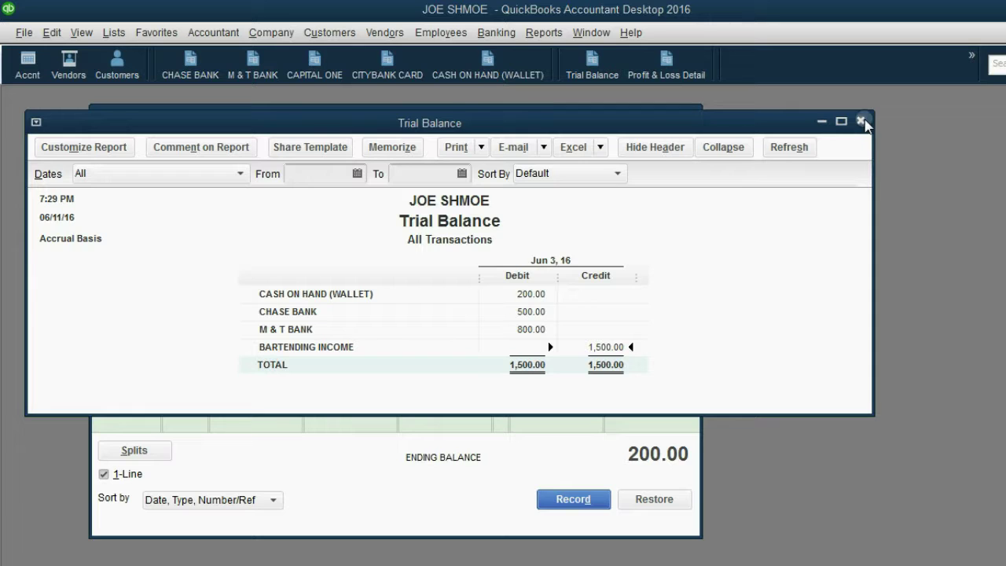
Close the Trial Balance and confirm the JOE wallet entry's account is still M & T BANK
{"action": "left_click", "coordinate": [862, 122]}
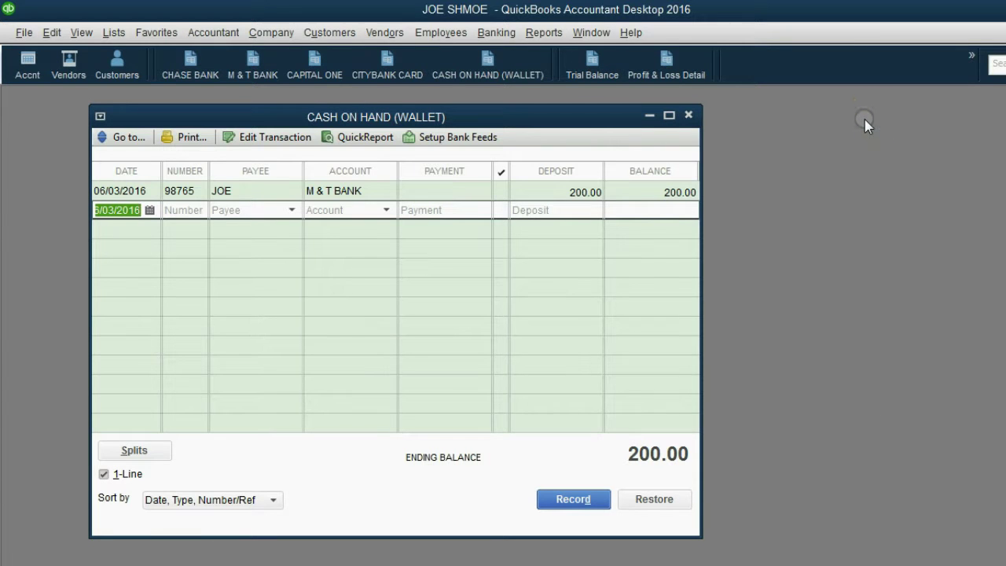
{"action": "left_click", "coordinate": [523, 124]}
{"action": "left_click", "coordinate": [385, 162]}
{"action": "left_click", "coordinate": [365, 191]}
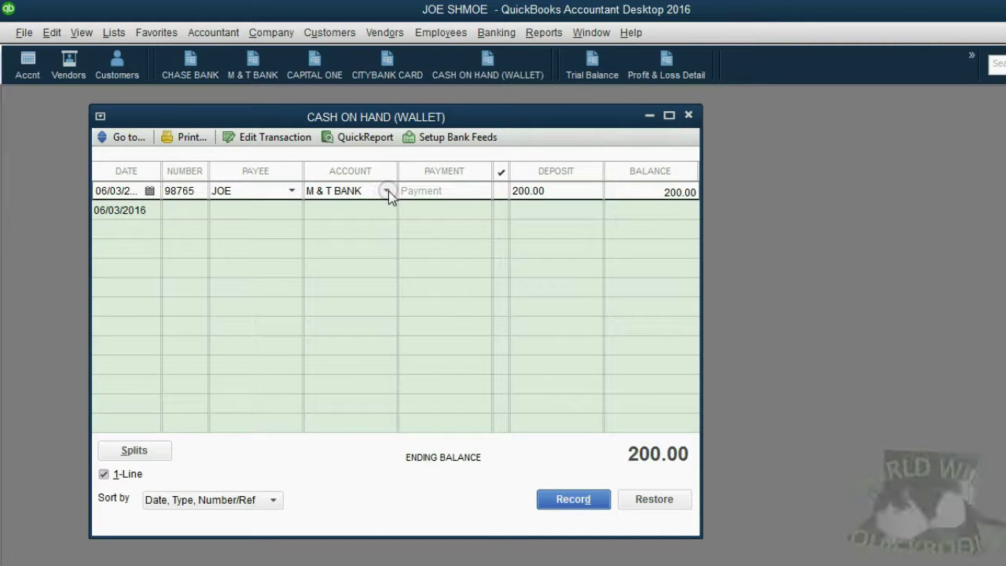
{"action": "left_click", "coordinate": [387, 191]}
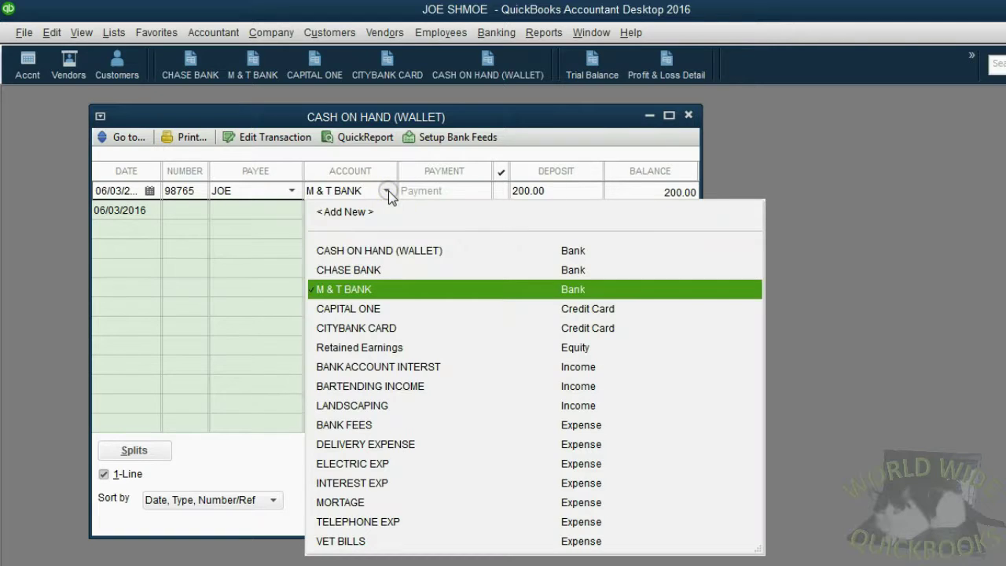
{"action": "left_click", "coordinate": [387, 191]}
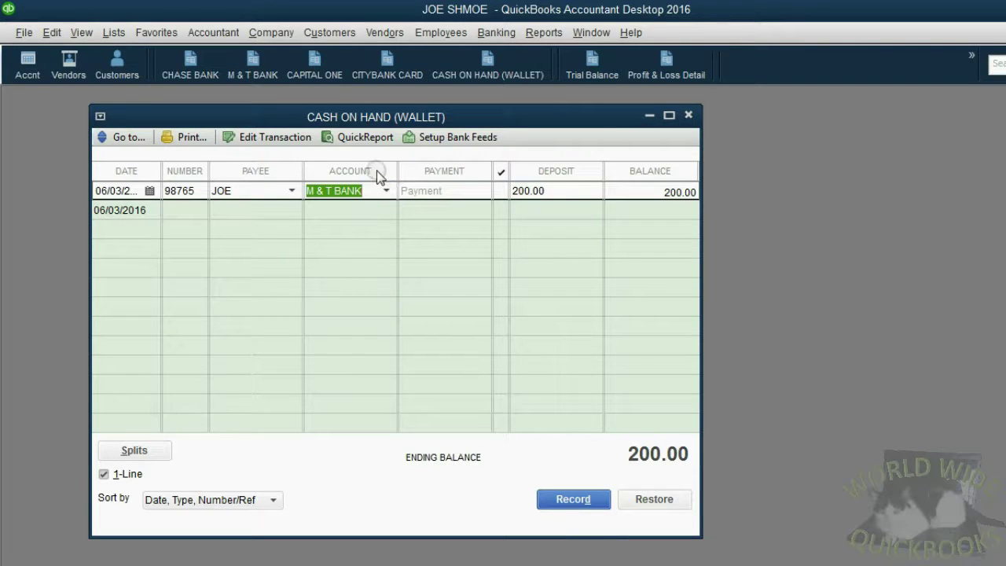
Open the M & T BANK register and inspect the JOE transfer's number 98765 and payee
{"action": "left_click", "coordinate": [263, 79]}
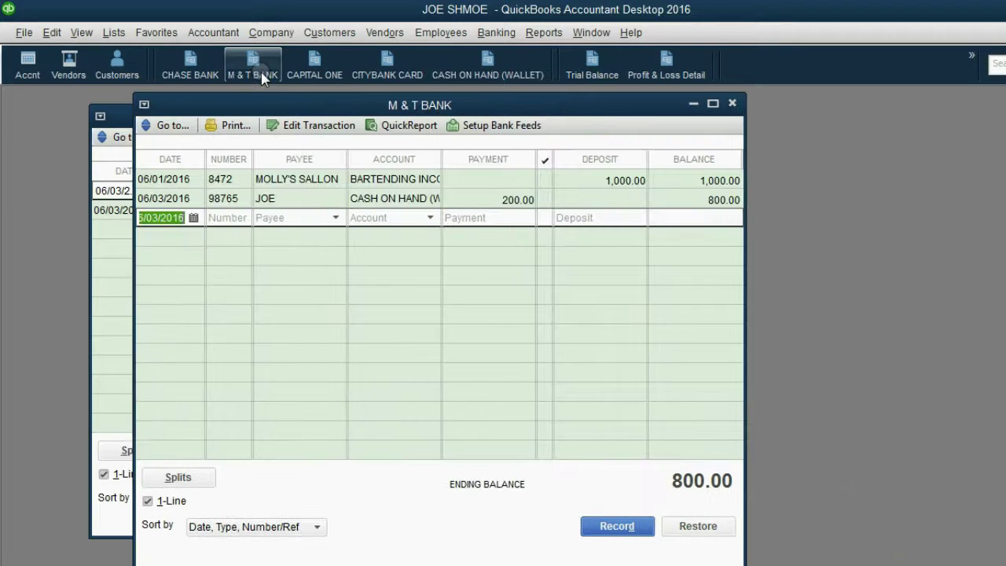
{"action": "left_click", "coordinate": [186, 198]}
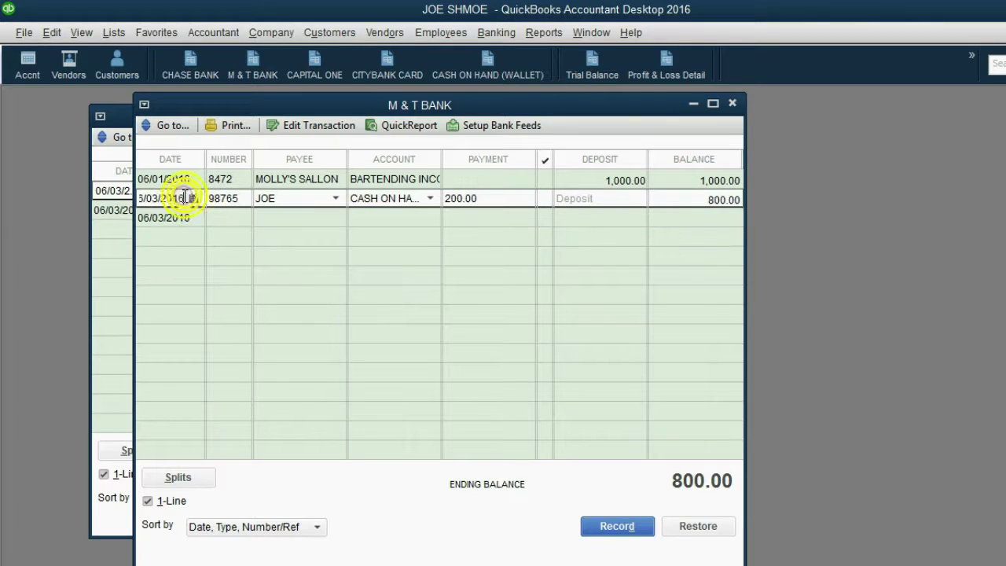
{"action": "left_click", "coordinate": [228, 198]}
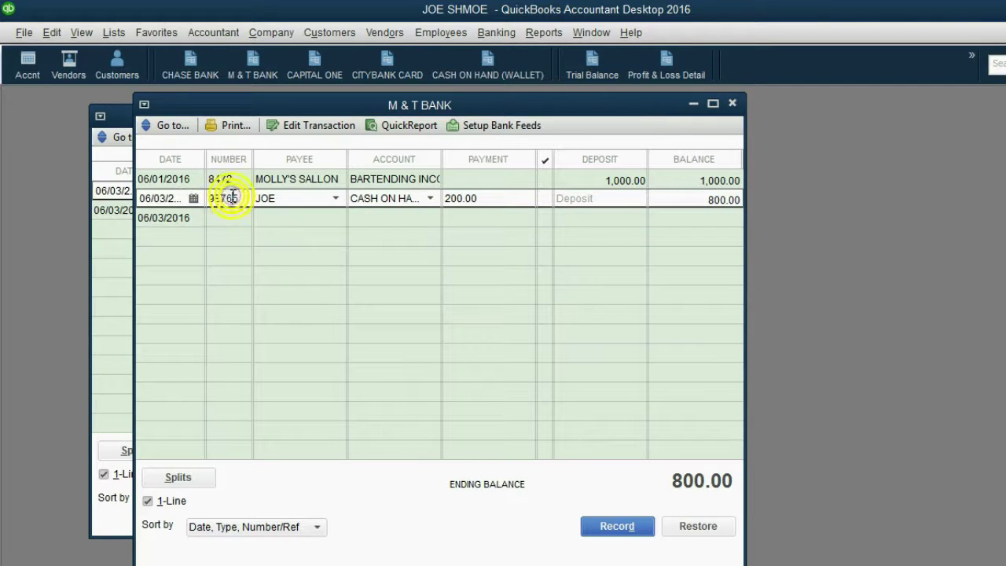
{"action": "left_click", "coordinate": [294, 196]}
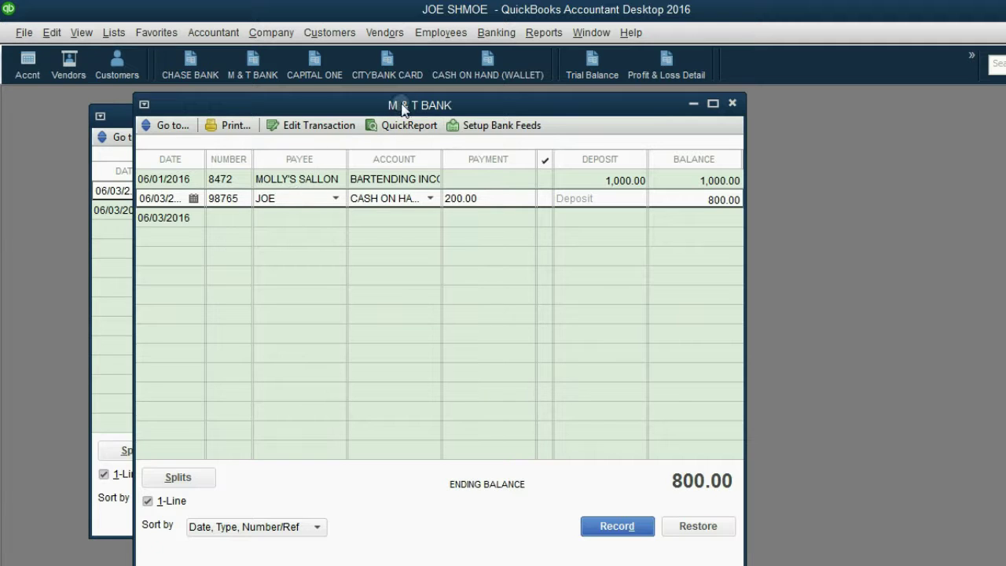
{"action": "left_click_drag", "start_coordinate": [404, 106], "coordinate": [395, 115]}
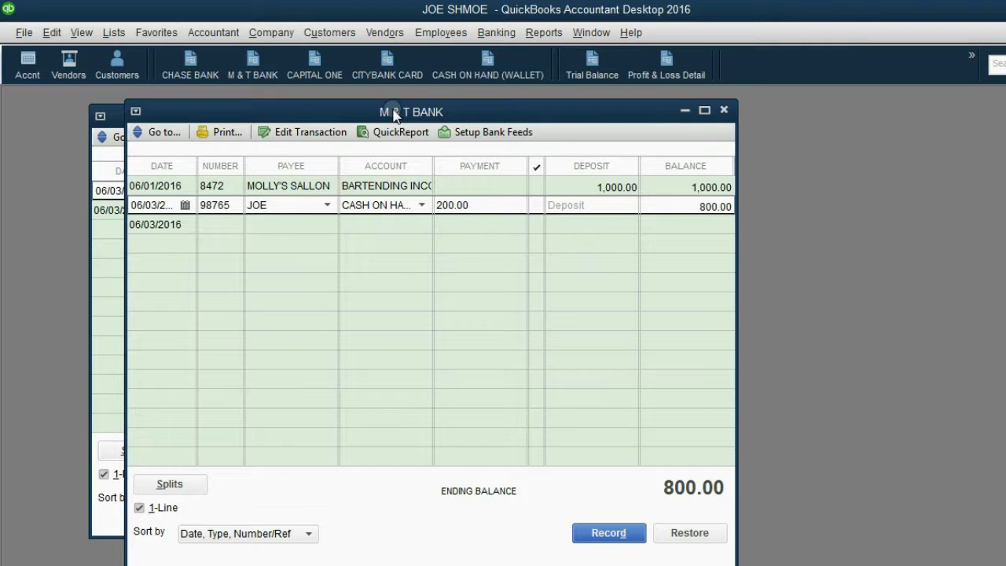
{"action": "left_click", "coordinate": [464, 201]}
{"action": "left_click_drag", "start_coordinate": [411, 118], "coordinate": [412, 111]}
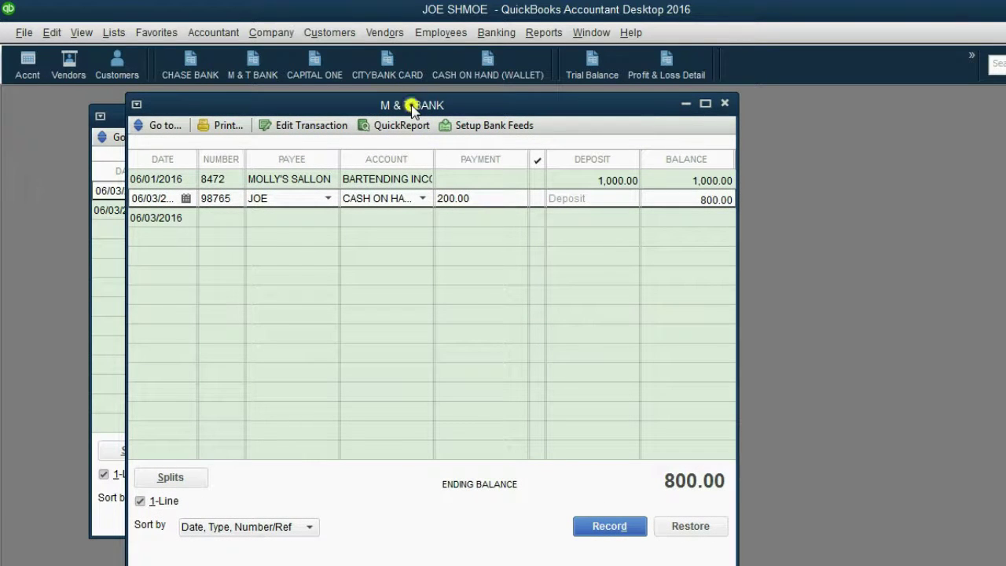
Confirm the transfer's account is CASH ON HAND (WALLET), then bring the wallet register forward
{"action": "left_click", "coordinate": [422, 198]}
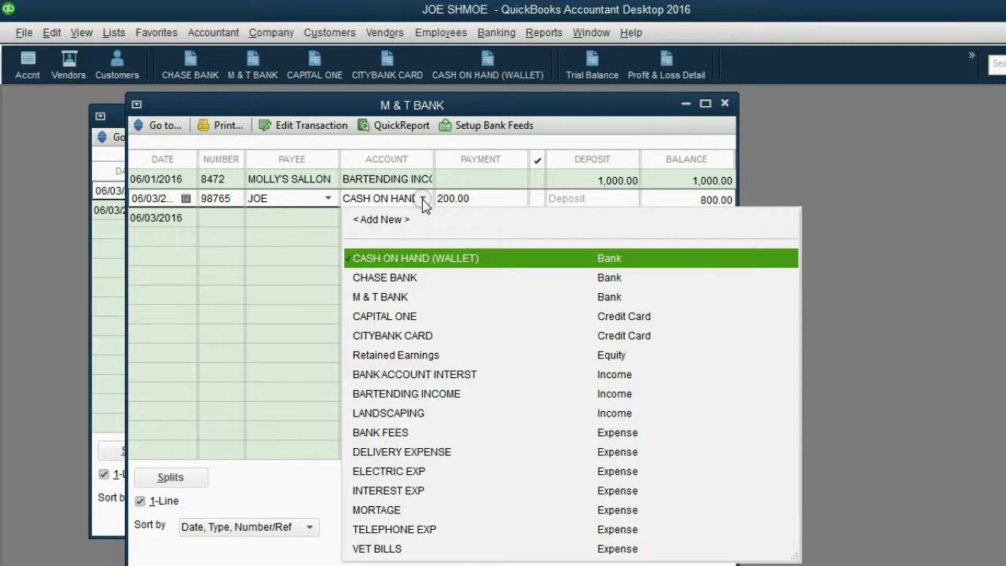
{"action": "left_click", "coordinate": [422, 199]}
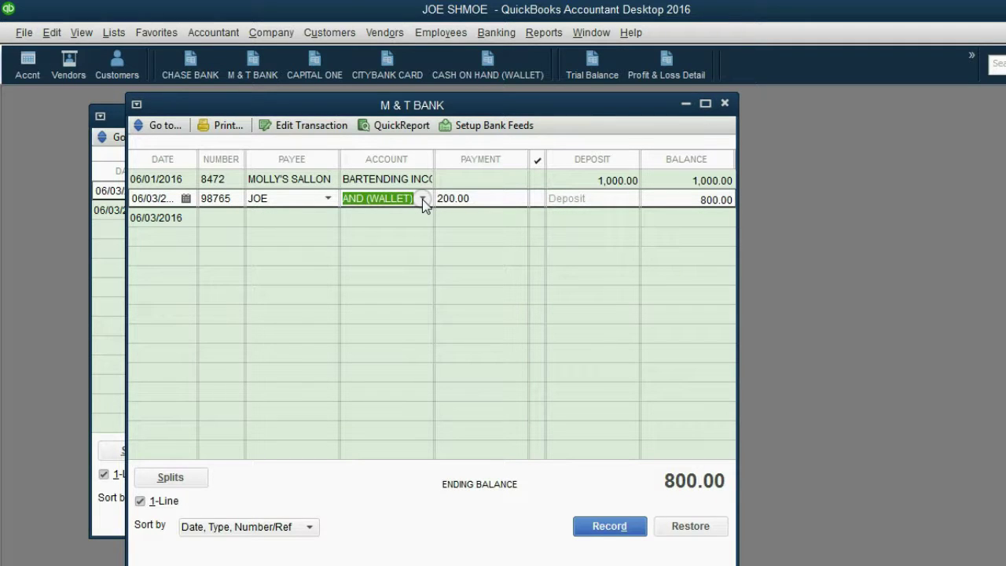
{"action": "left_click", "coordinate": [422, 199]}
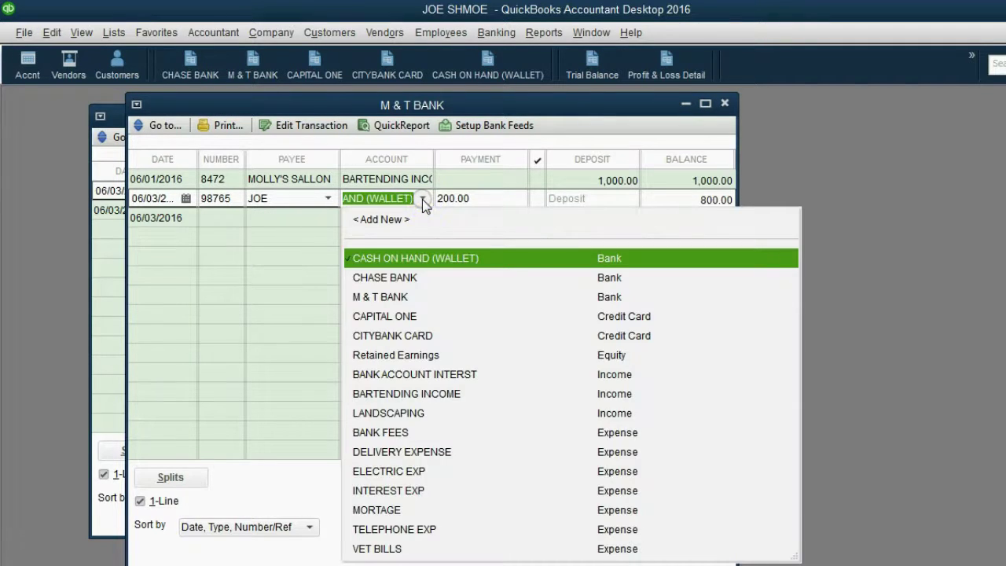
{"action": "left_click", "coordinate": [422, 198]}
{"action": "mouse_move", "coordinate": [364, 109]}
{"action": "left_mouse_down"}
{"action": "mouse_move", "coordinate": [472, 164]}
{"action": "mouse_move", "coordinate": [358, 236]}
{"action": "left_mouse_up"}
{"action": "left_click", "coordinate": [356, 189]}
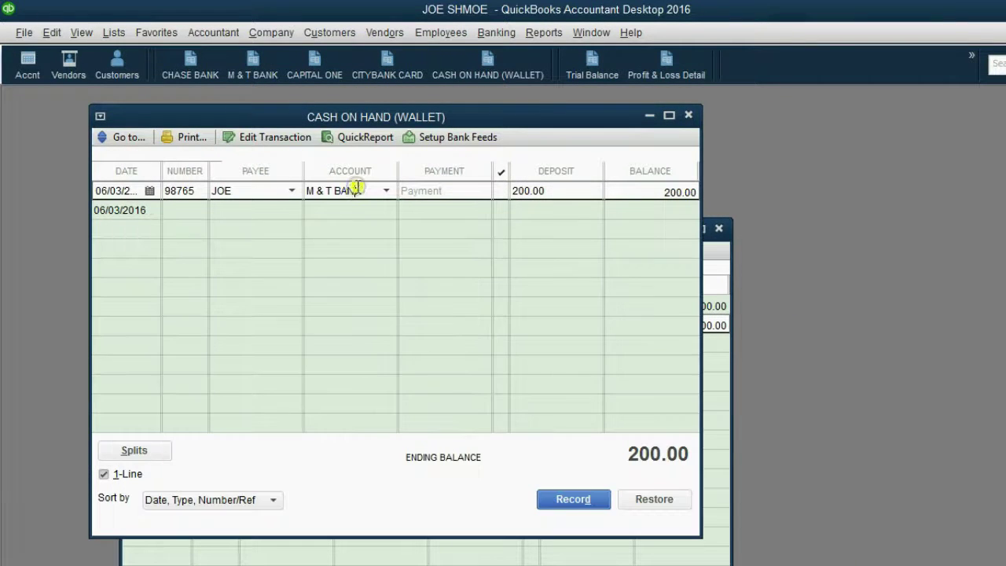